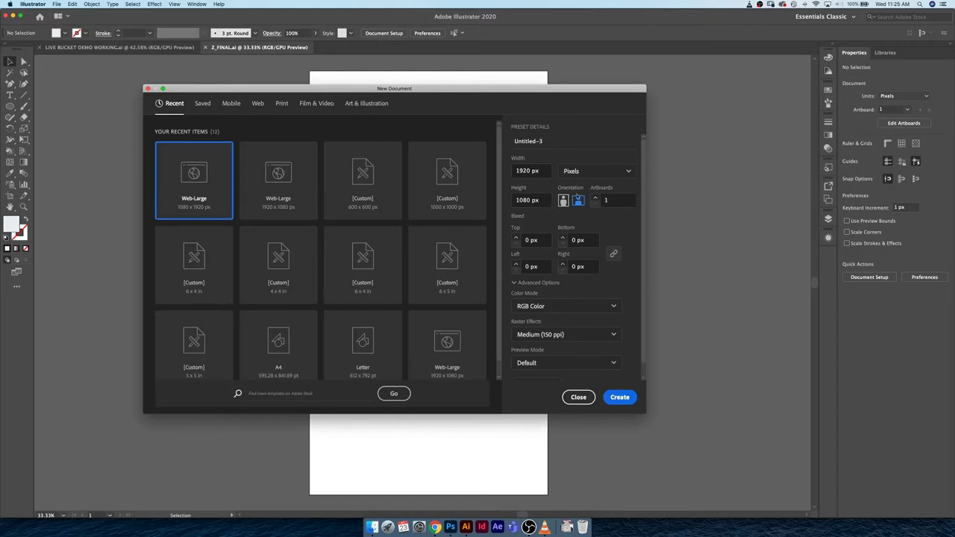
Create a new blank document, fit the artboard in view, and set the Ellipse tool's stroke to None
click(618, 405)
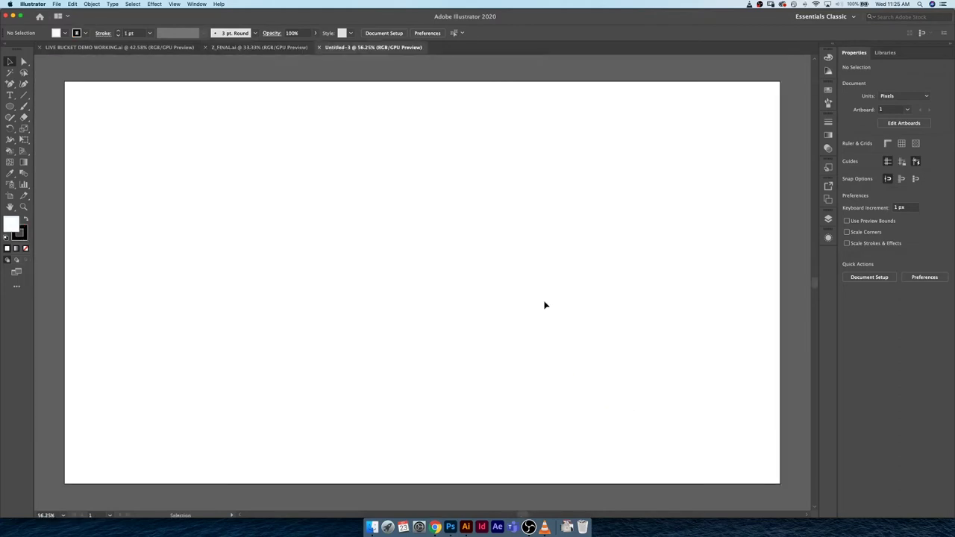
key(super+minus)
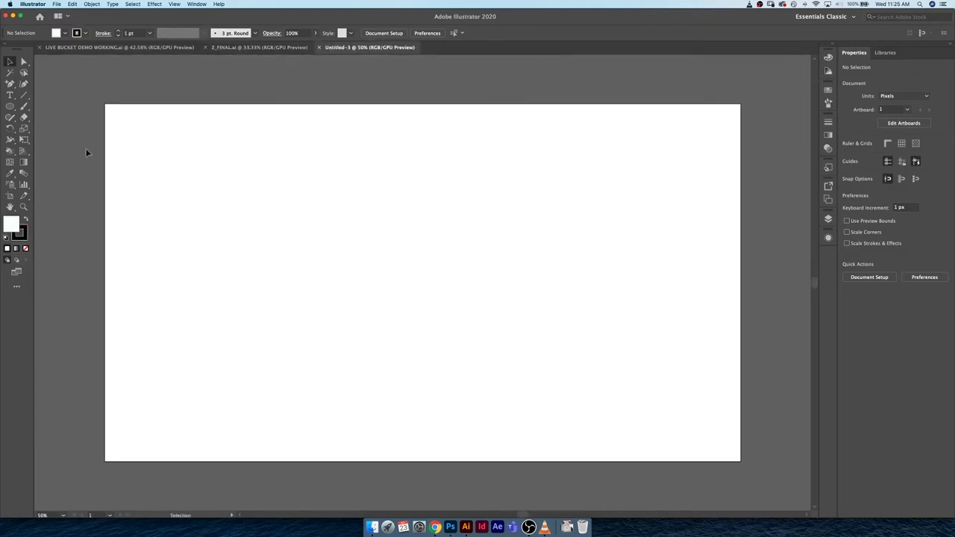
click(9, 106)
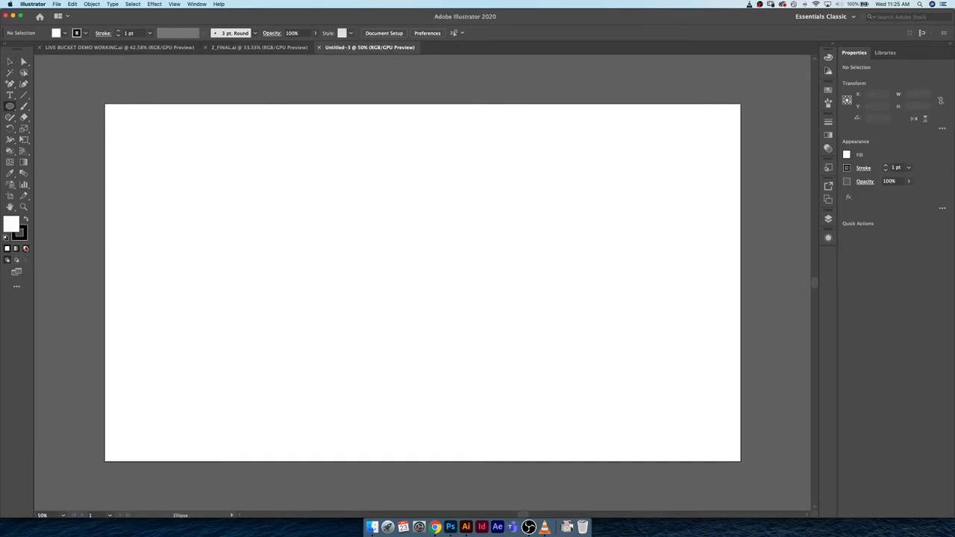
click(25, 249)
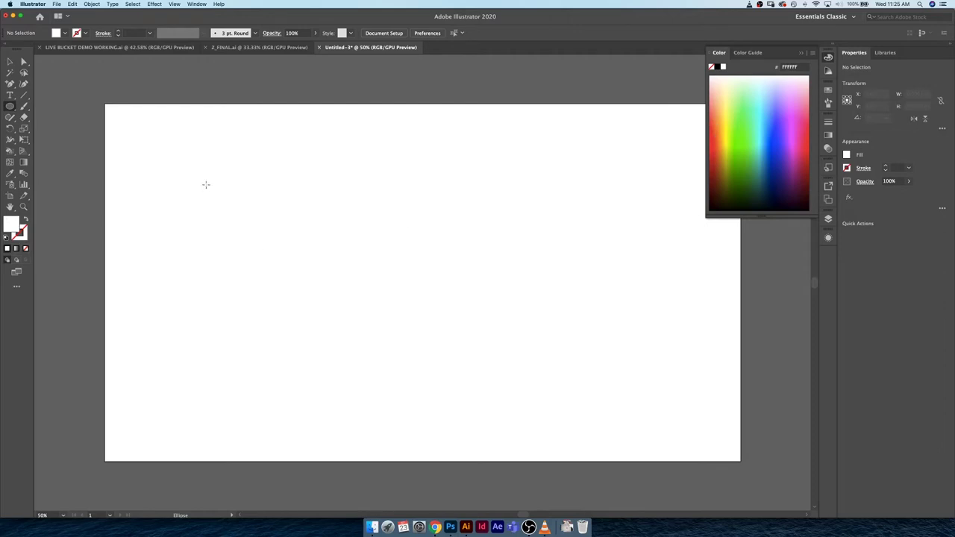
Draw a circle near the upper left, duplicate it twice to the right overlapping, and select all three
drag(228, 208, 279, 238)
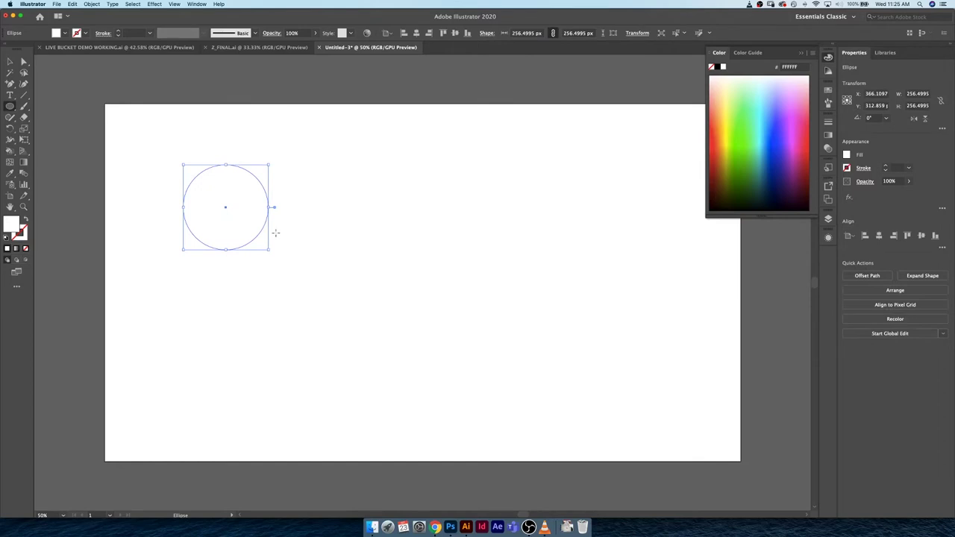
key(v)
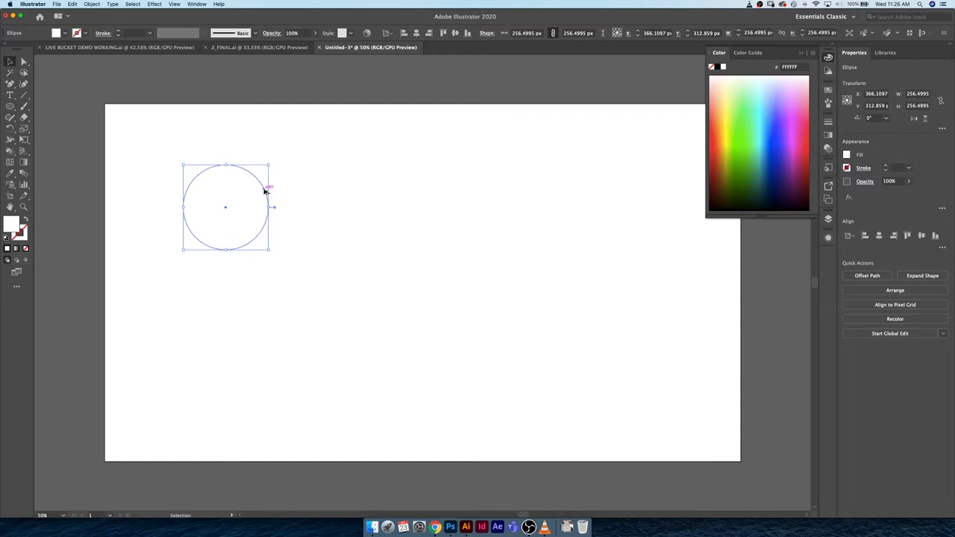
drag(273, 192, 326, 192)
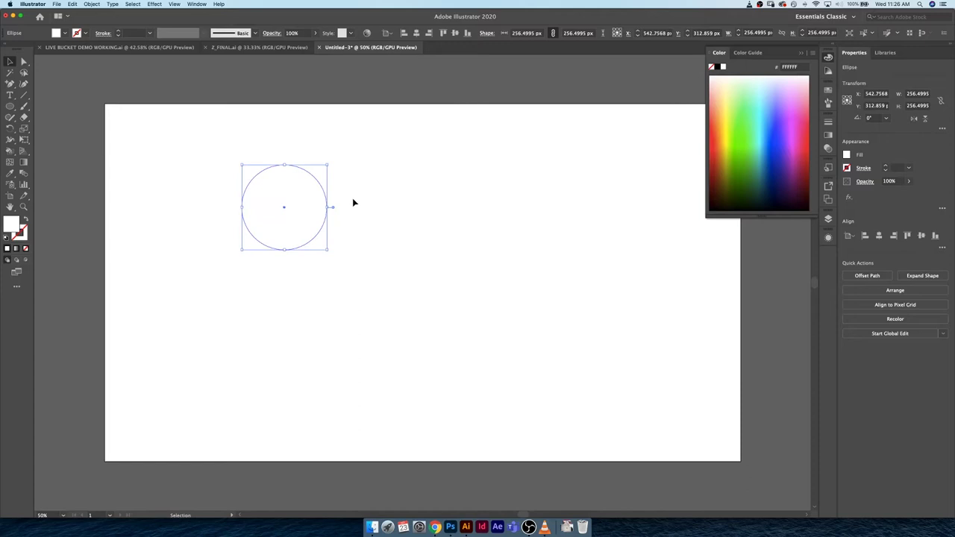
key(super+d)
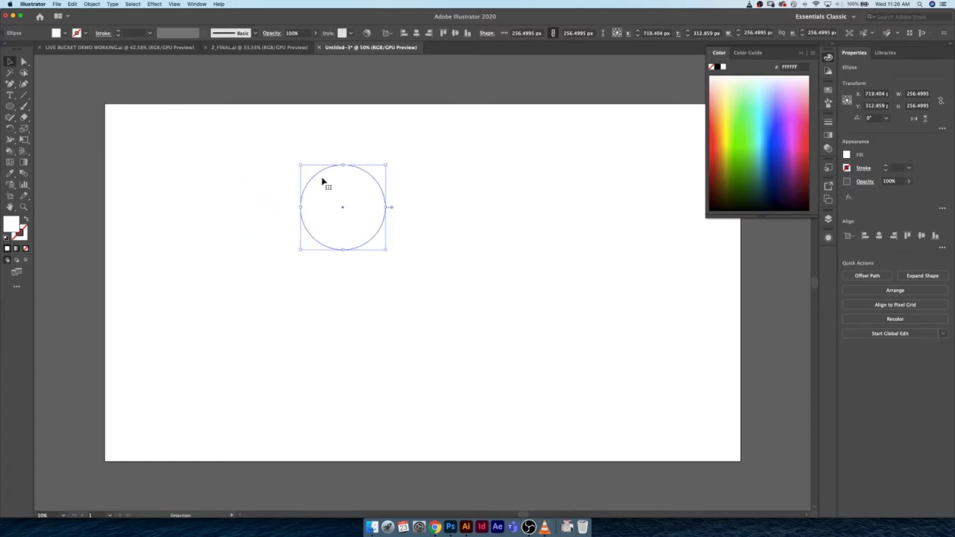
click(436, 160)
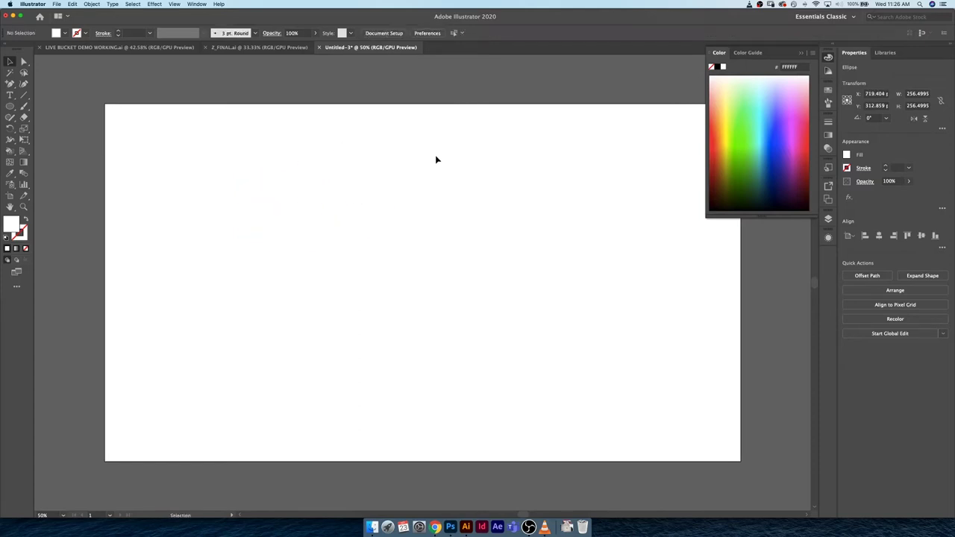
drag(431, 139, 189, 290)
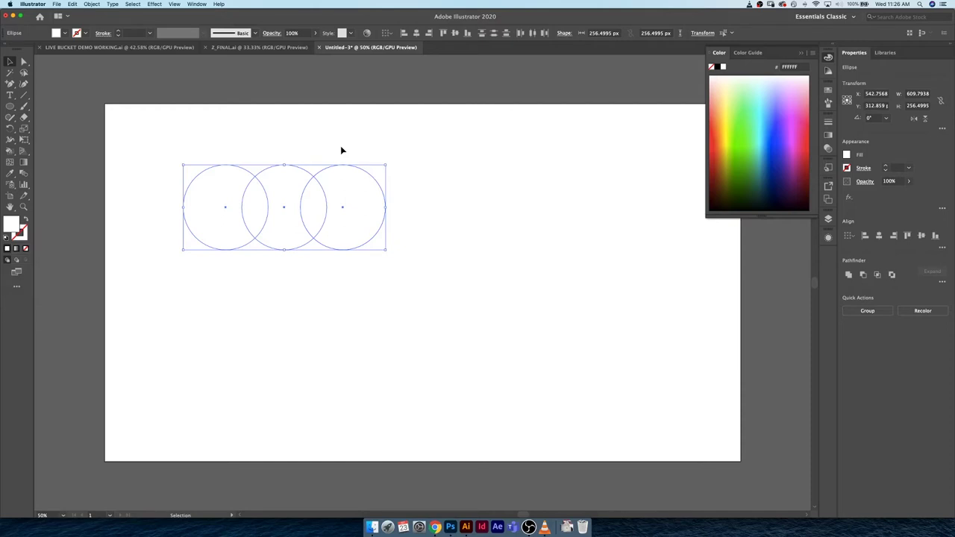
Bring up the Swatches panel from the dock
click(829, 89)
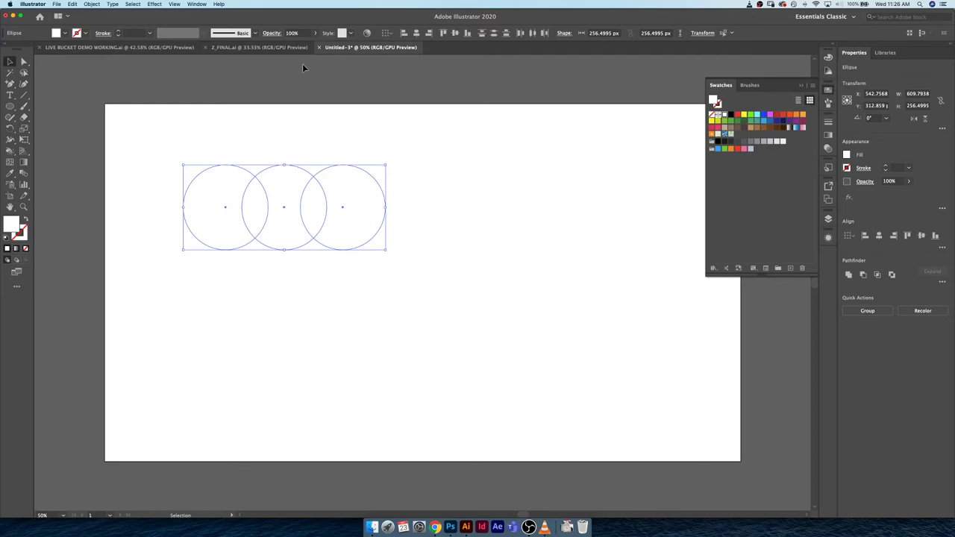
click(197, 4)
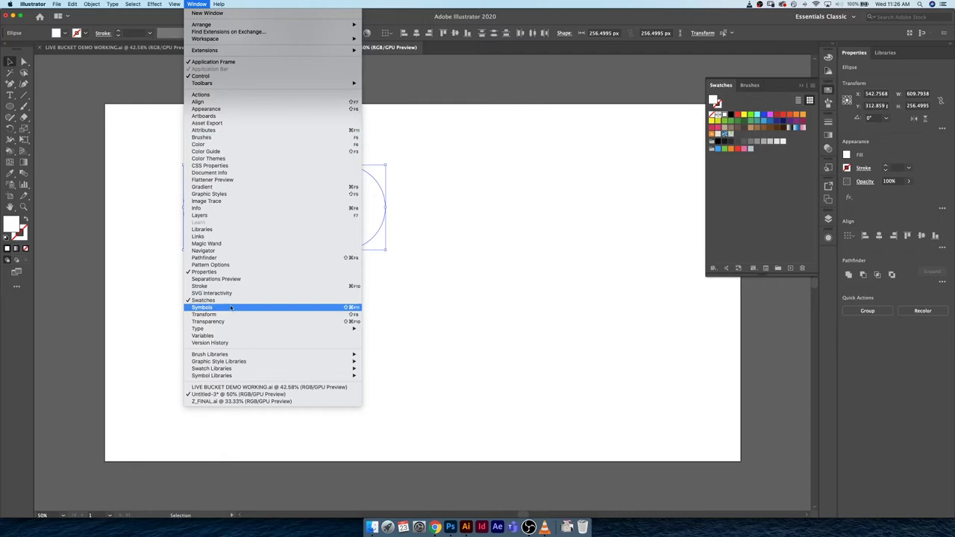
click(786, 191)
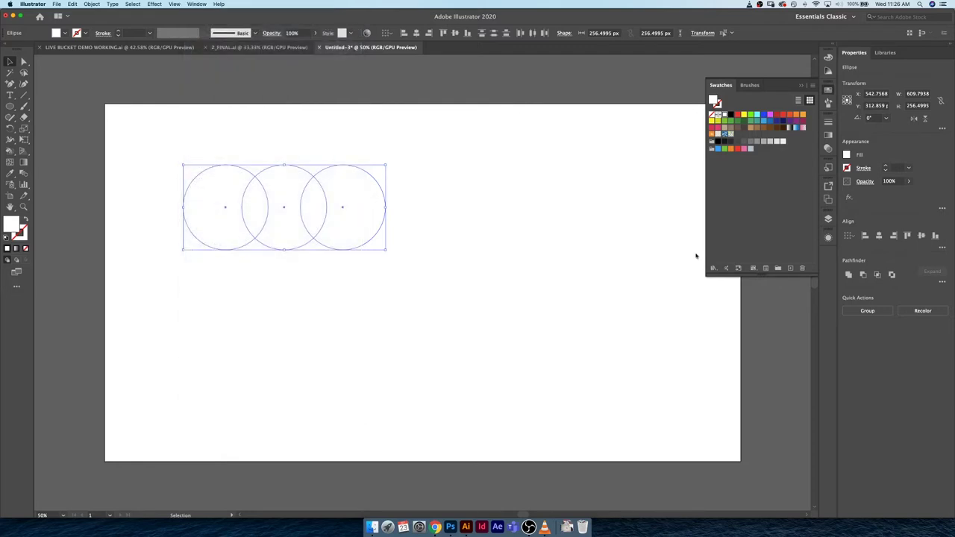
Make the Live Paint Bucket the active tool
key(k)
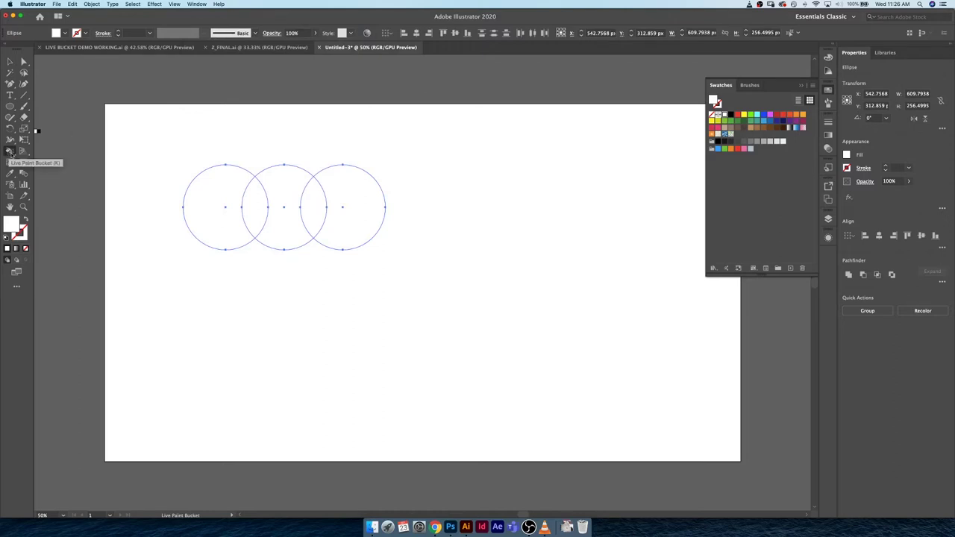
click(9, 151)
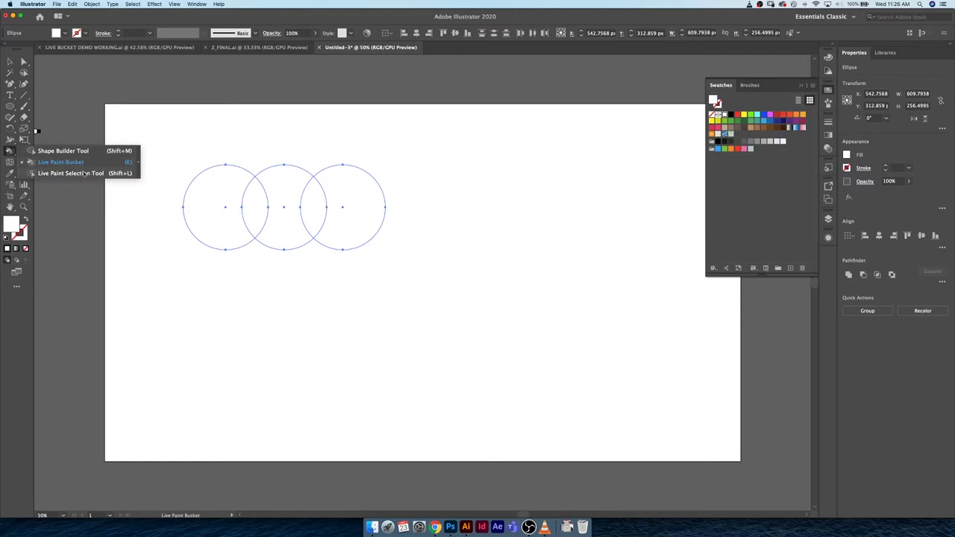
click(10, 153)
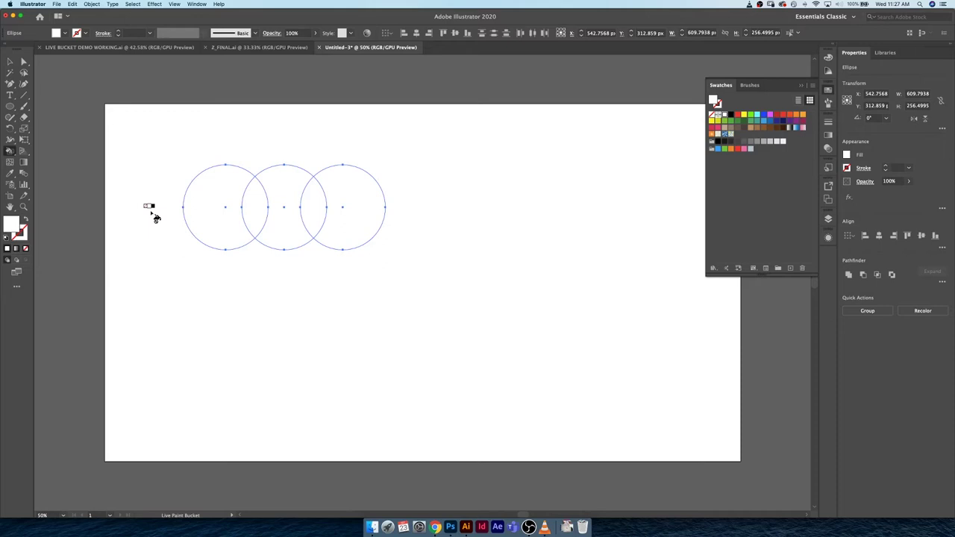
Cycle through the swatches with the arrow keys and settle on red as the Live Paint colour
key(Right)
key(Right)
key(Right)
key(Right)
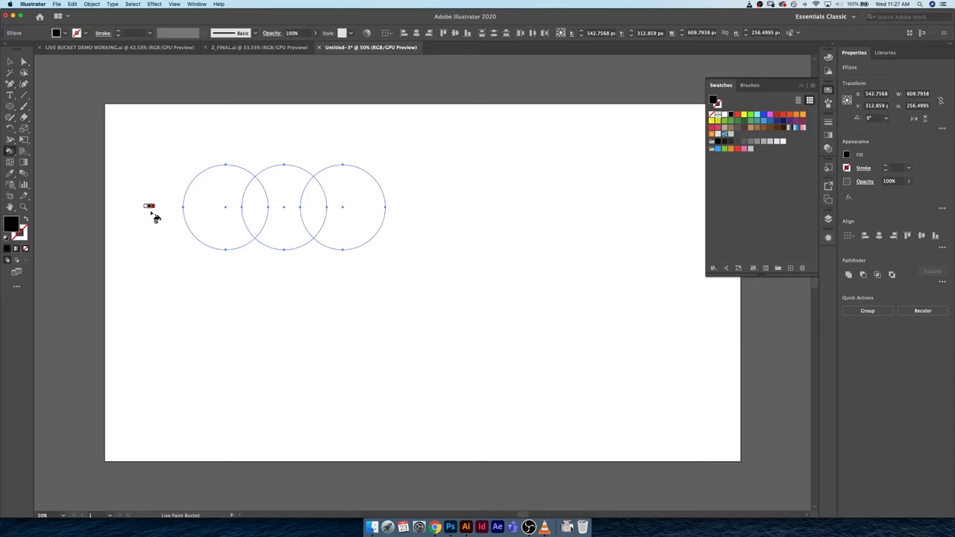
key(Right)
key(Right)
key(Right)
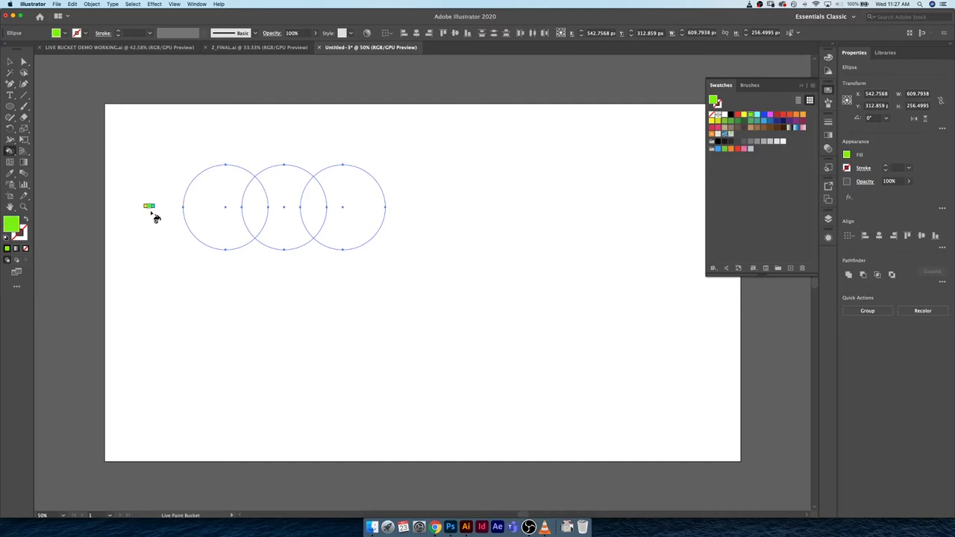
key(Right)
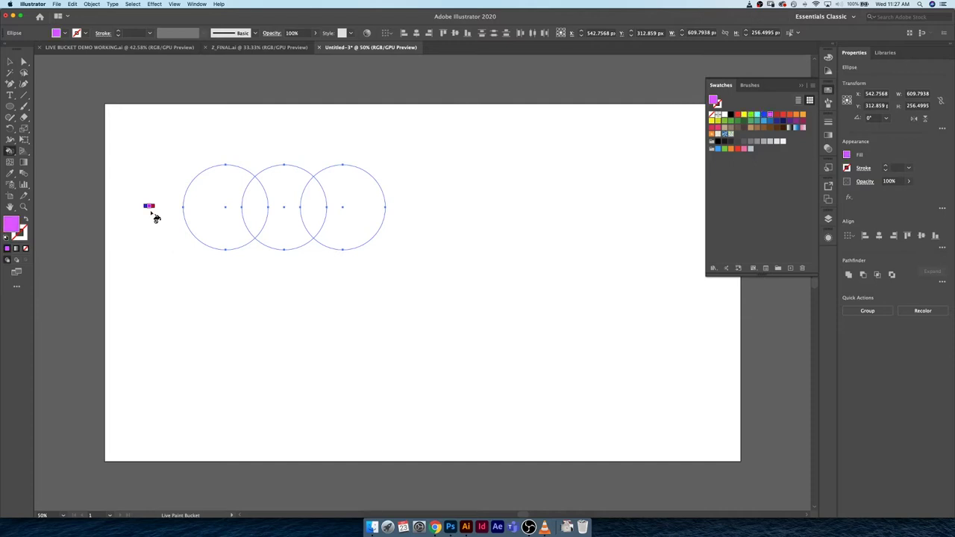
key(Left)
key(Left)
key(Left)
key(Left)
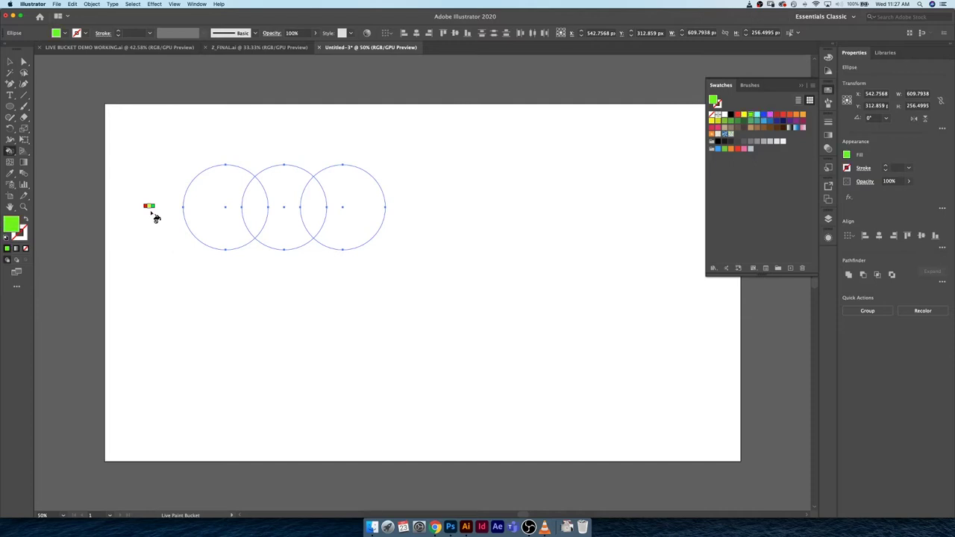
key(Left)
key(Right)
key(Right)
key(Right)
key(Right)
key(Right)
key(Right)
key(Right)
key(Right)
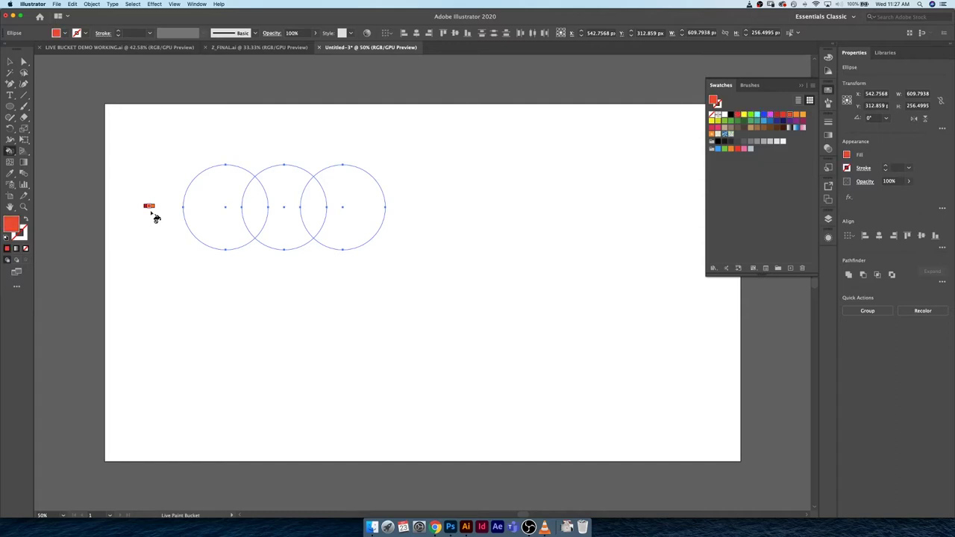
key(Left)
key(Left)
key(Left)
key(Left)
key(Left)
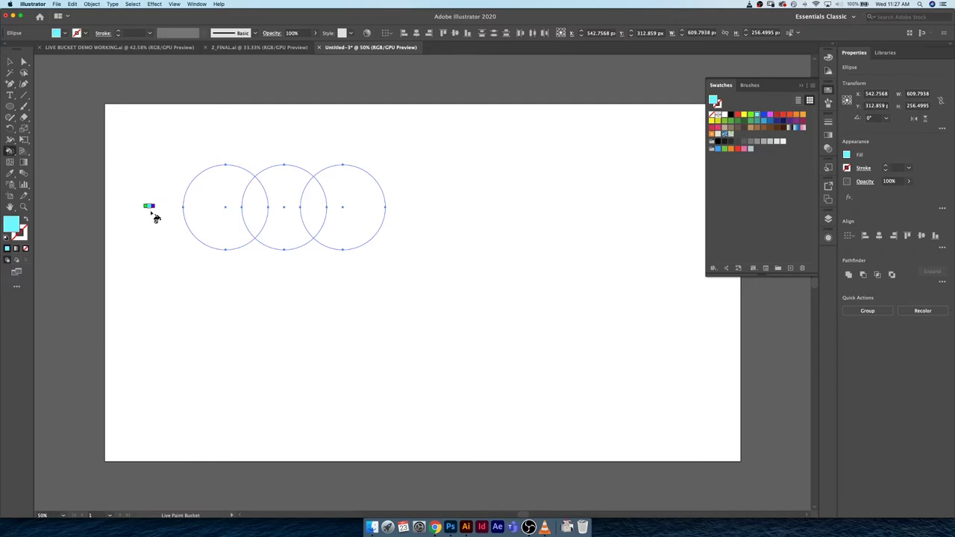
key(Right)
key(Right)
key(Right)
key(Right)
key(Left)
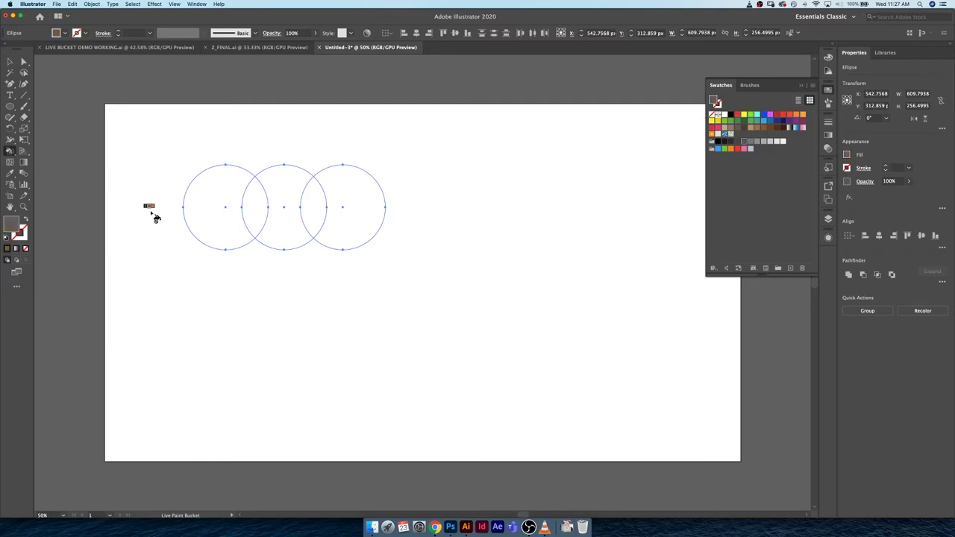
key(Right)
key(Right)
key(Right)
key(Up)
key(Up)
key(Left)
key(Left)
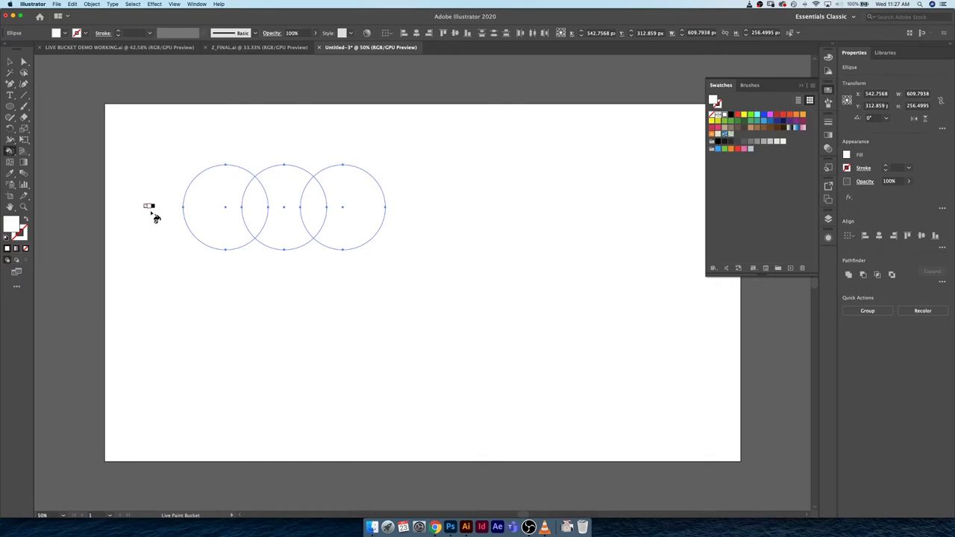
key(Right)
key(Right)
key(Right)
key(Right)
key(Right)
key(Right)
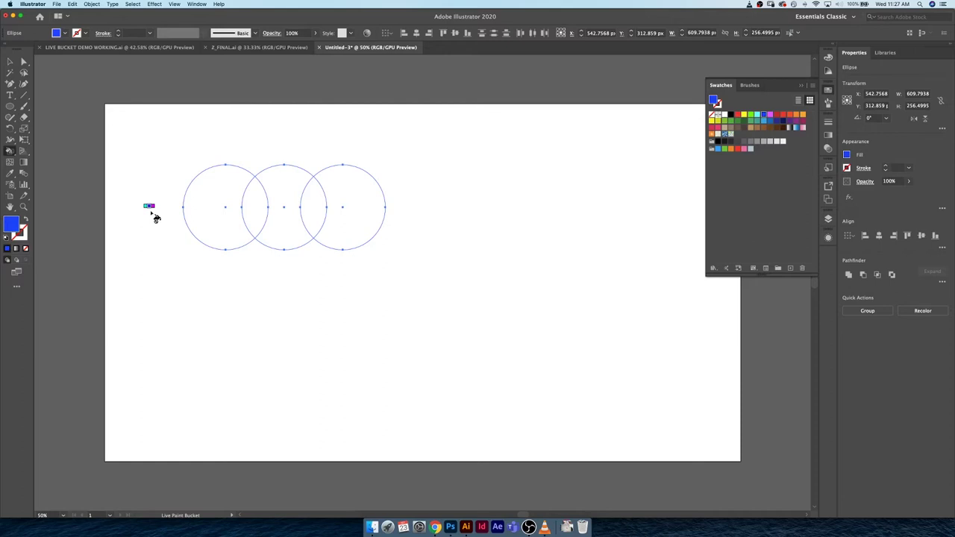
key(Left)
key(Left)
key(Left)
key(Left)
key(Left)
key(Left)
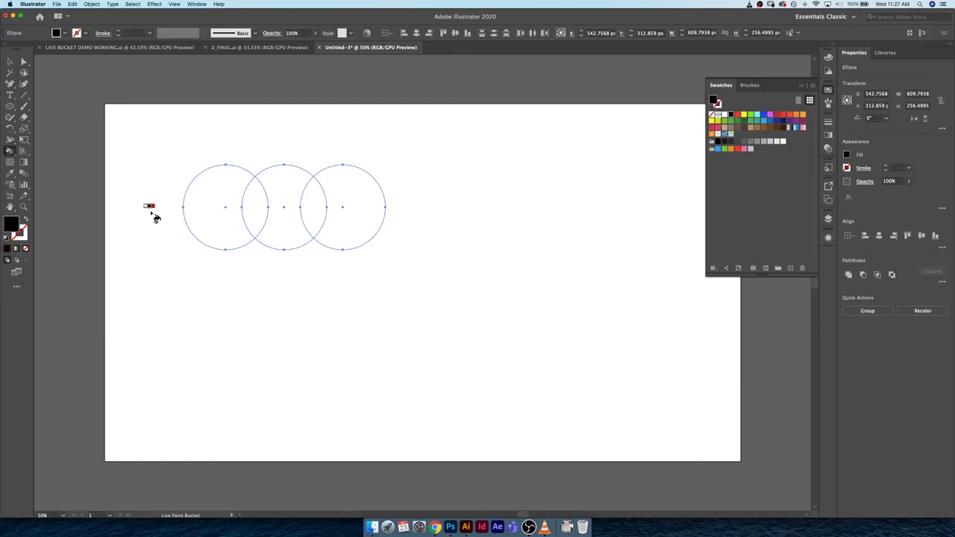
key(Right)
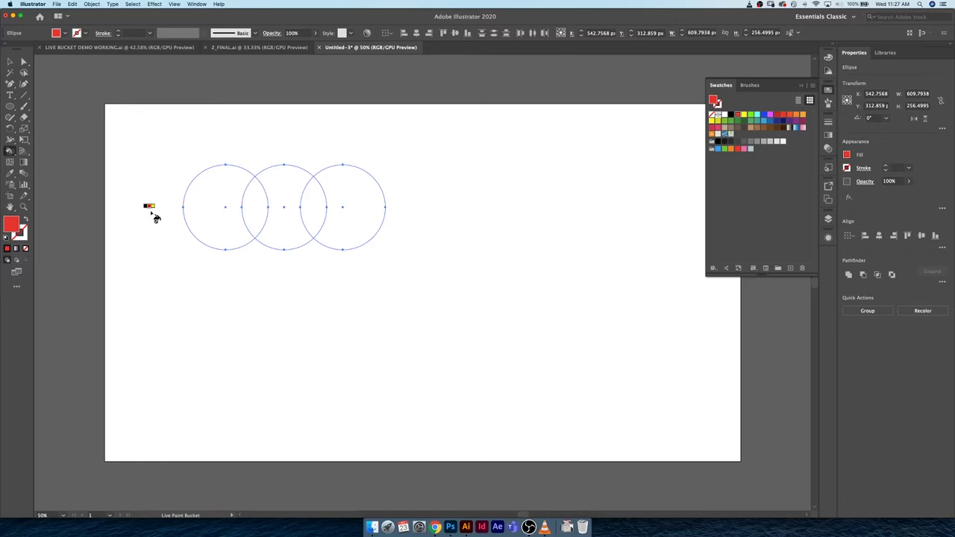
Select all three circles and live-paint the left circle red
key(v)
key(super+a)
click(164, 157)
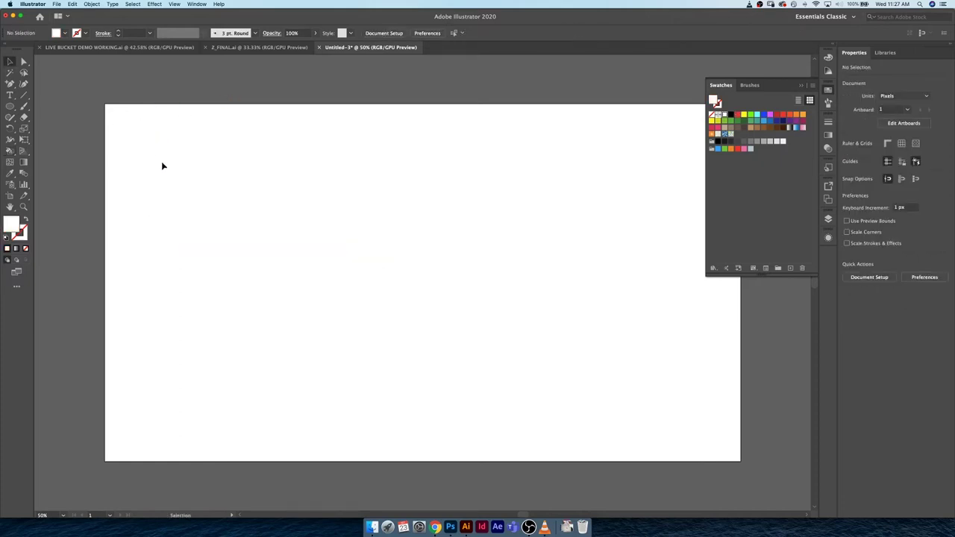
drag(154, 142, 485, 271)
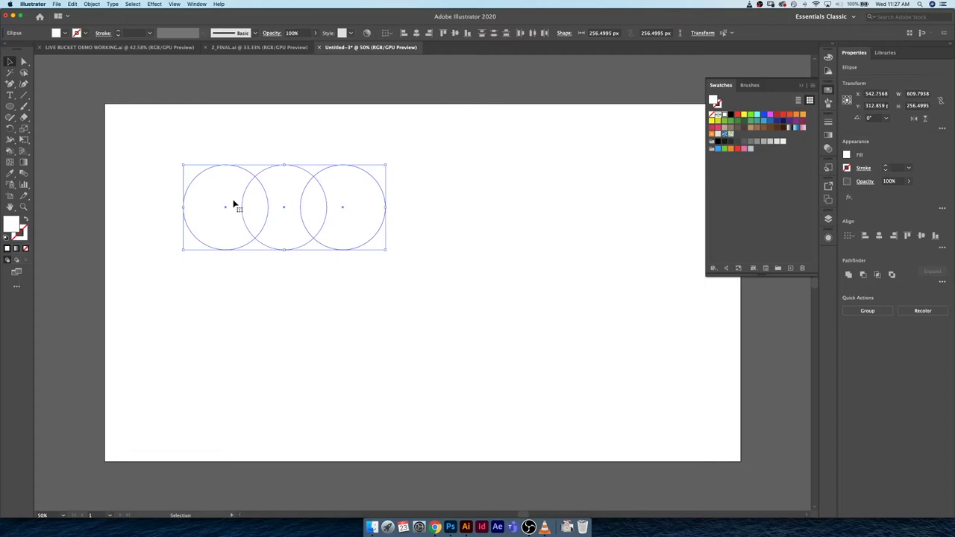
key(k)
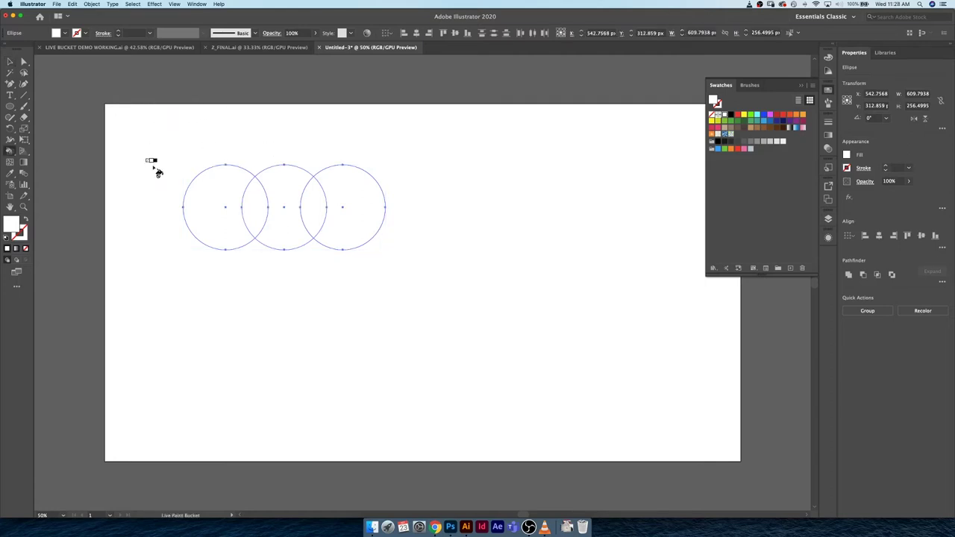
key(Right)
key(Right)
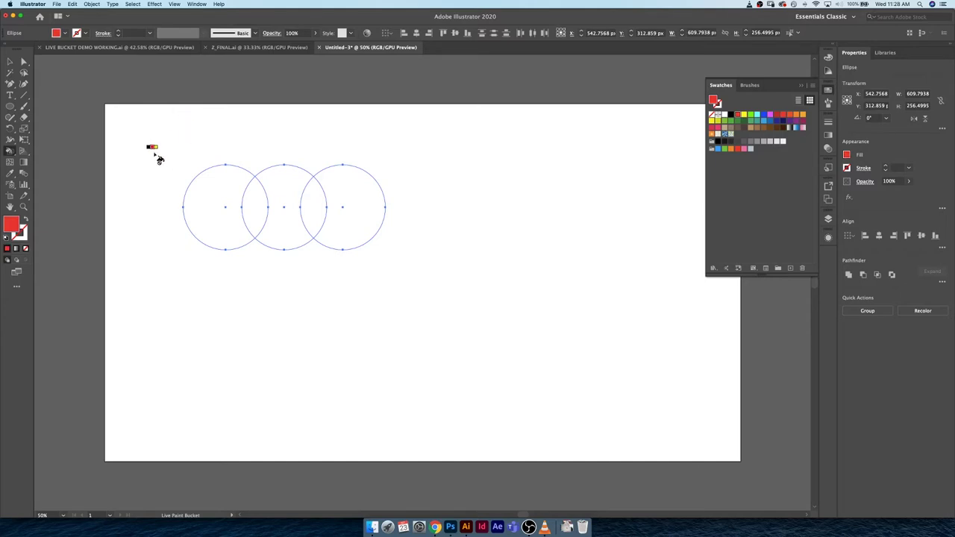
click(205, 204)
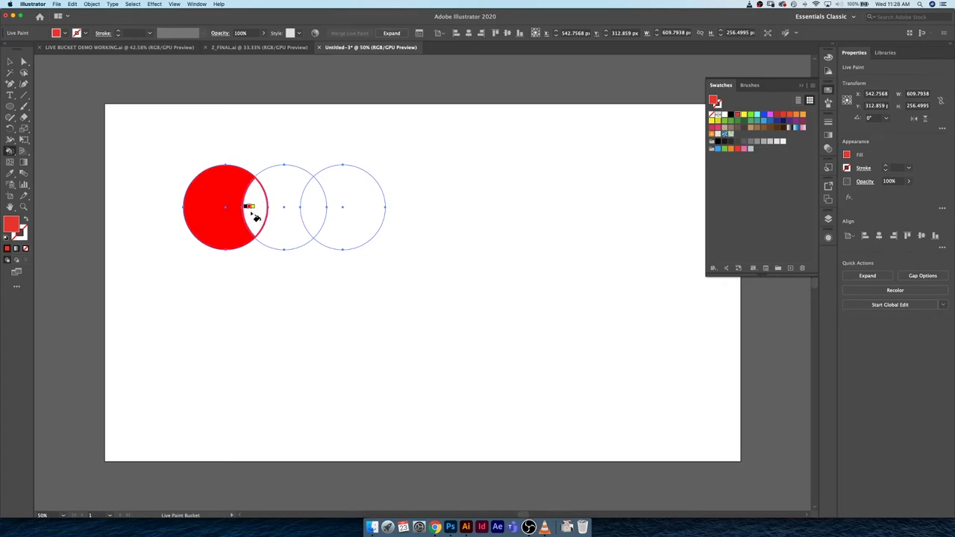
Paint the middle circle yellow, the right green, the right overlap cyan and the left overlap blue
key(Right)
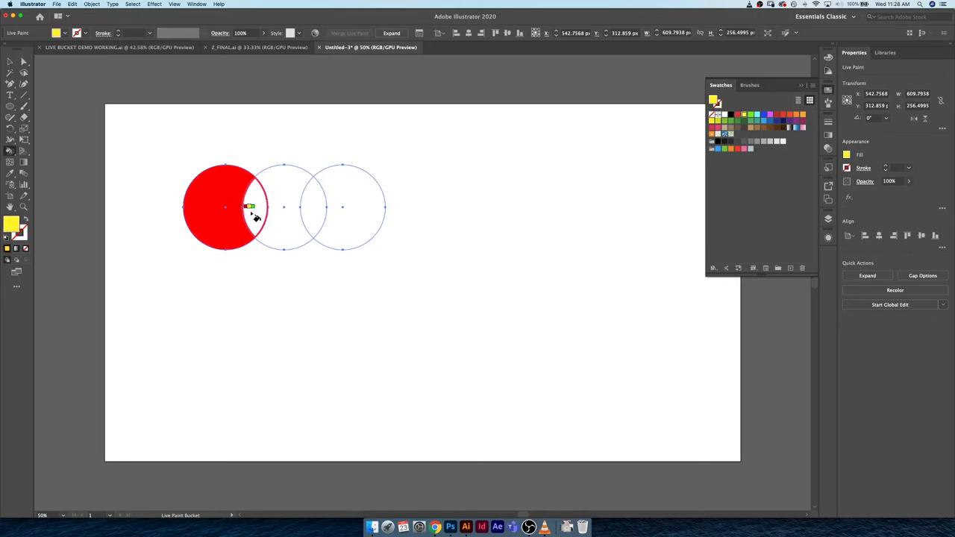
click(282, 191)
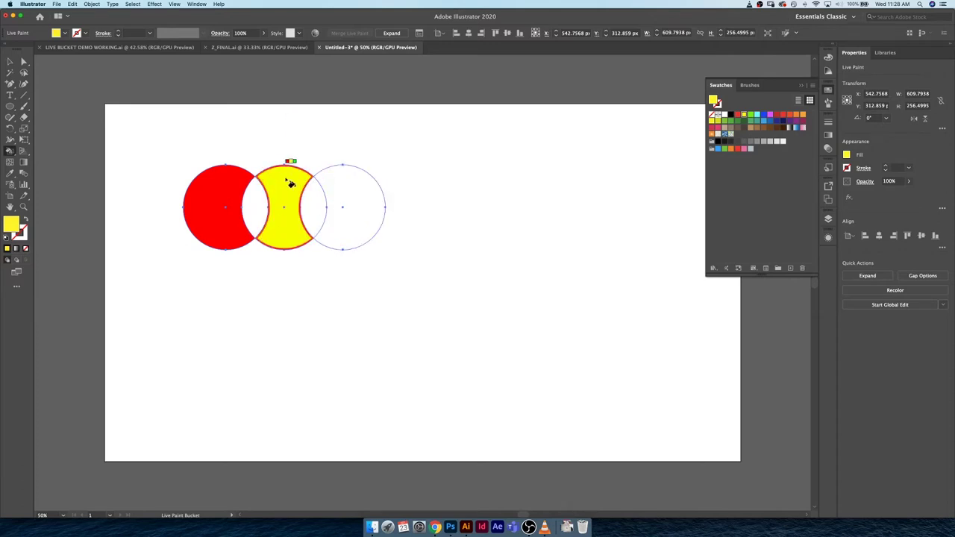
key(Right)
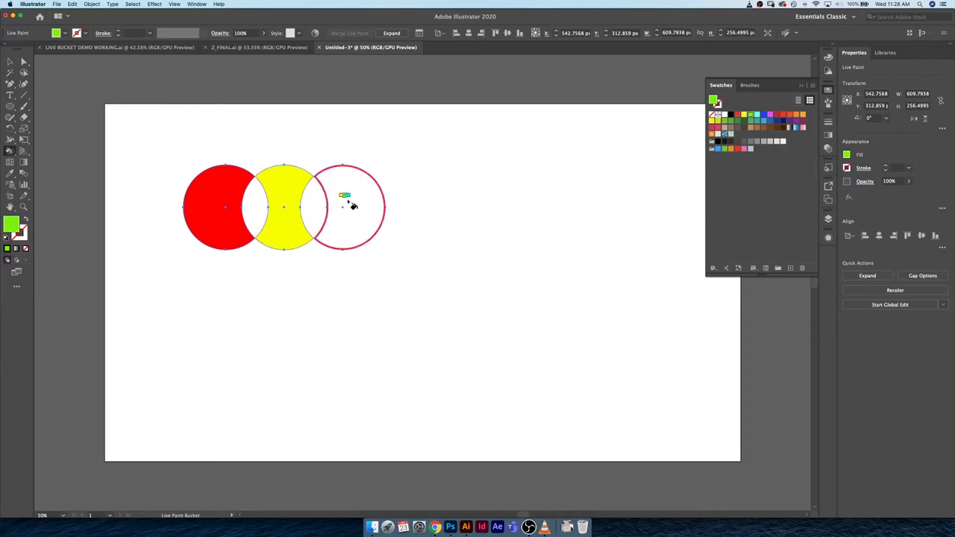
click(350, 197)
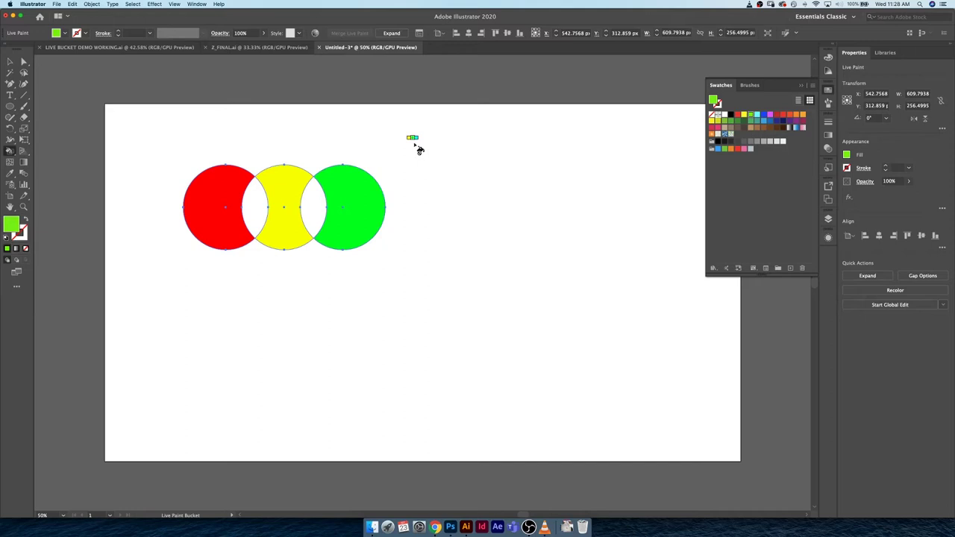
key(Right)
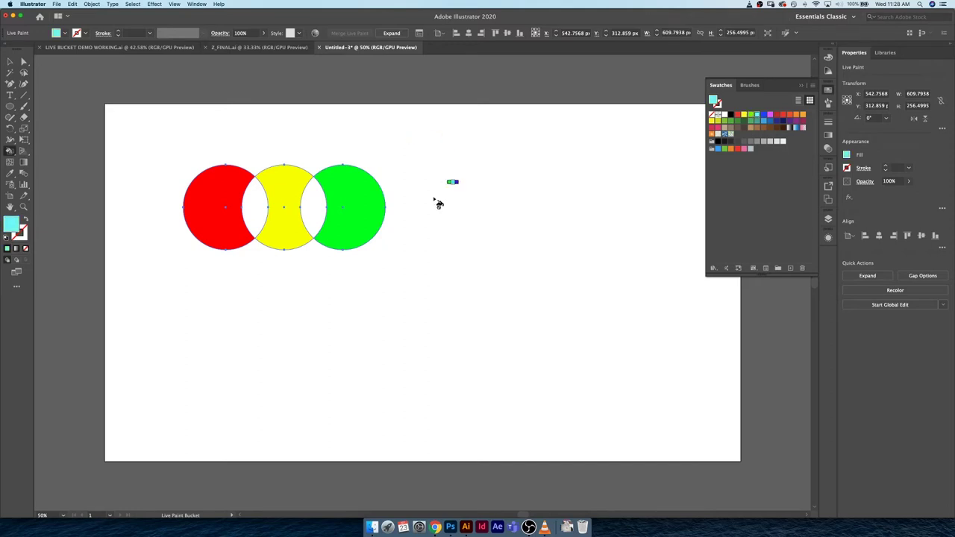
click(315, 221)
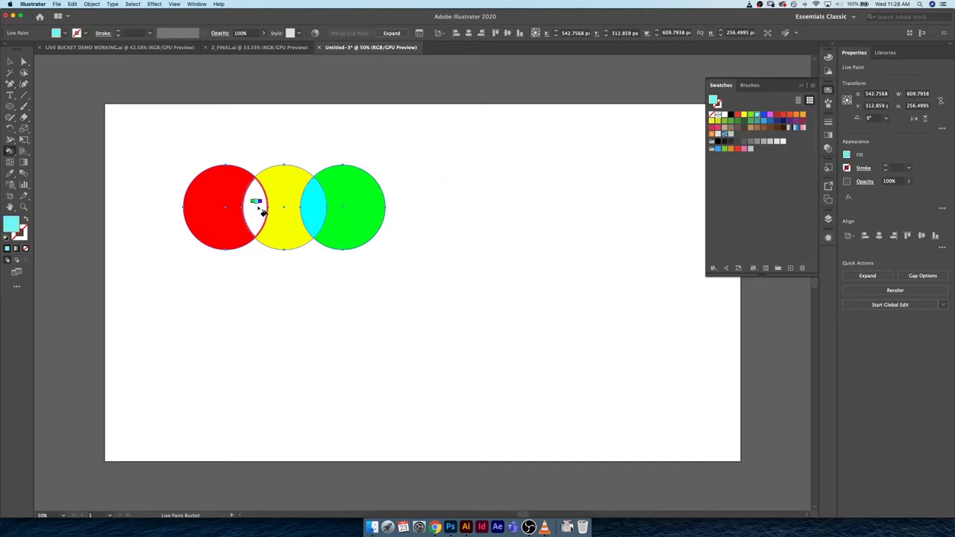
key(Right)
click(259, 210)
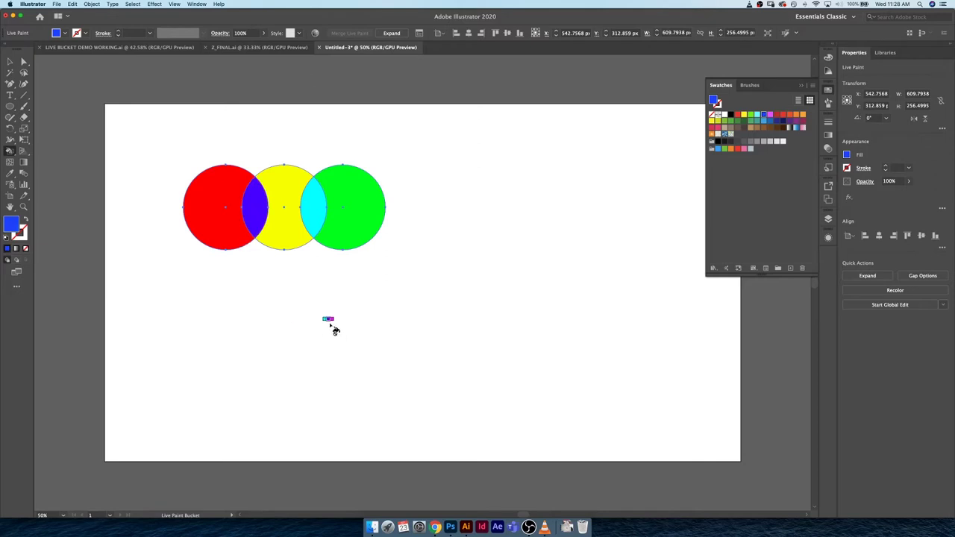
key(v)
click(337, 321)
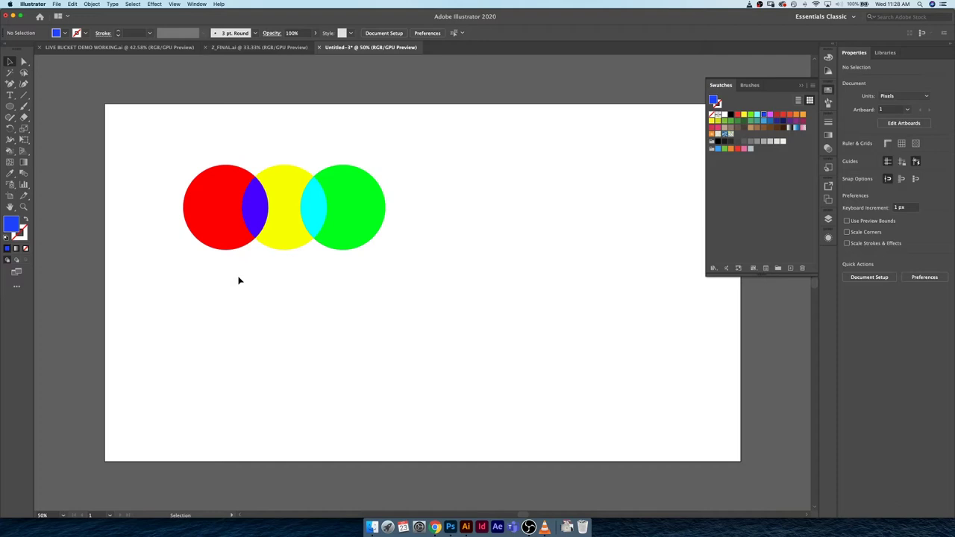
Draw a white (ffffff) circle below the trio and copy it to the right, overlapping
click(10, 106)
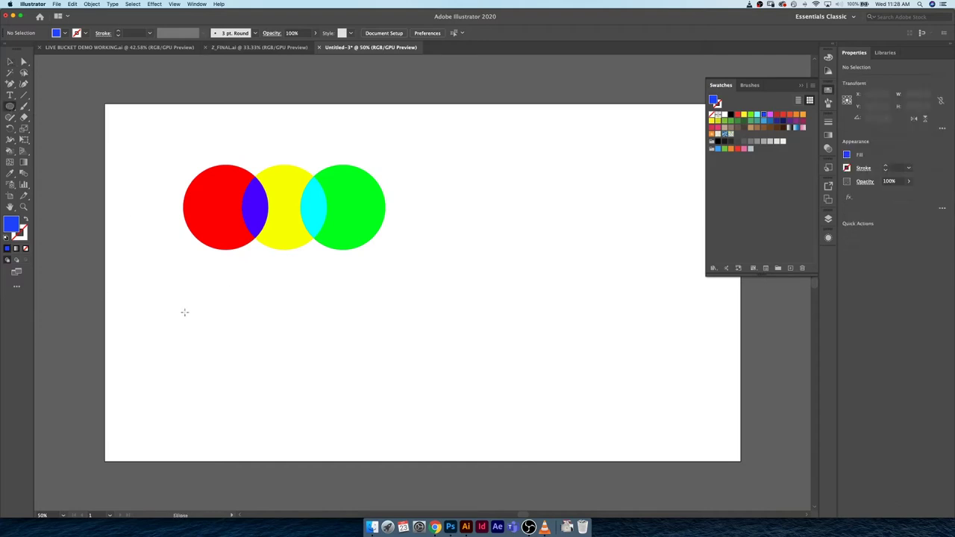
double_click(12, 223)
text(ffffff)
key(Return)
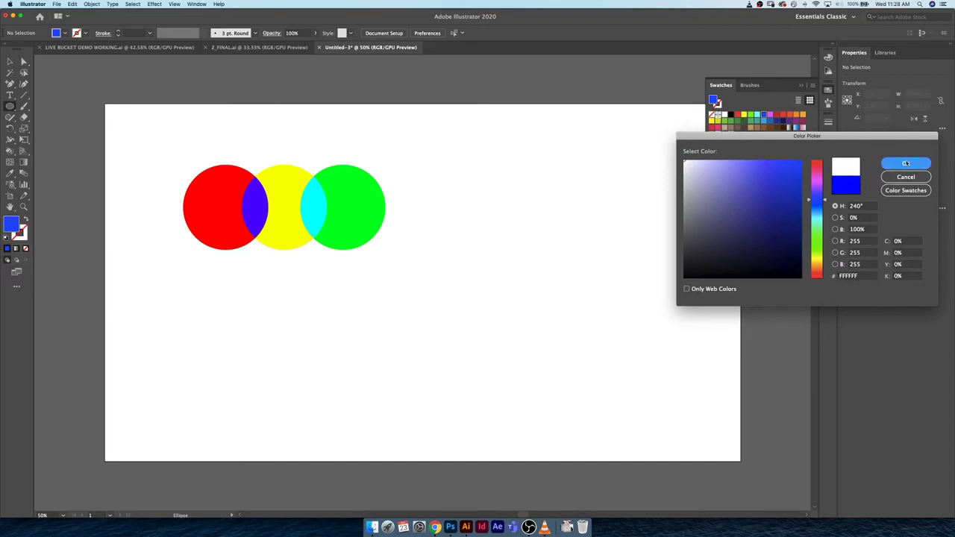
drag(210, 283, 301, 374)
key(v)
drag(299, 314, 361, 324)
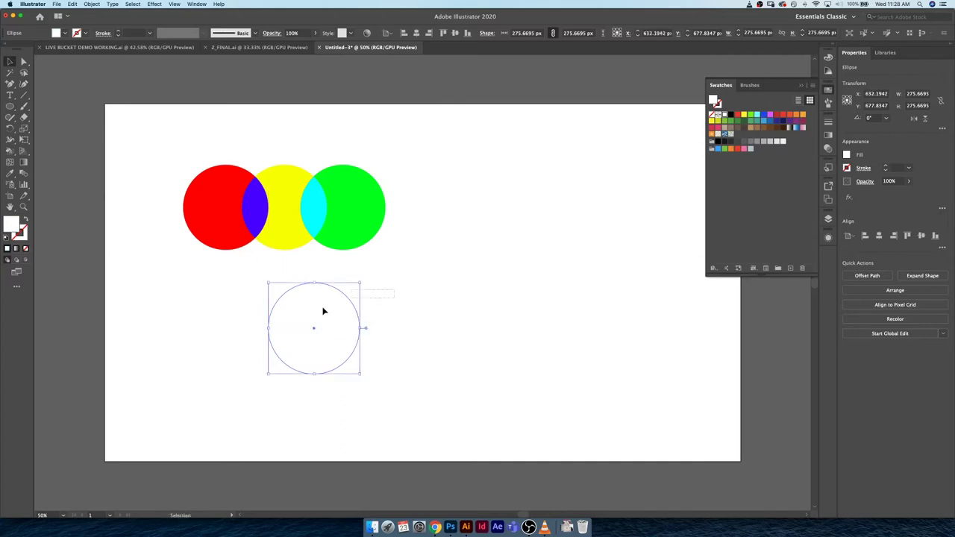
Eyedropper blue onto the lower-left circle and green onto the lower-right, then select both
drag(388, 290, 203, 386)
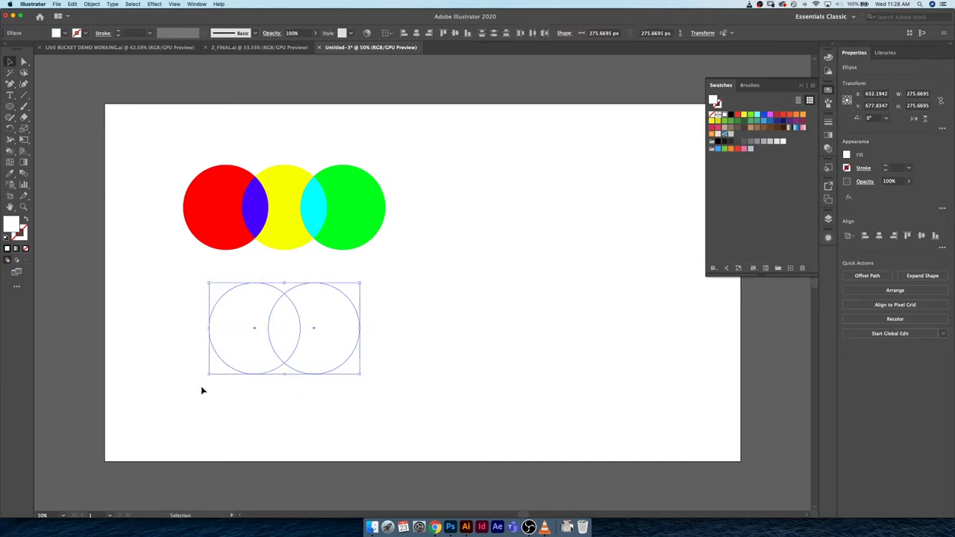
click(167, 349)
click(241, 316)
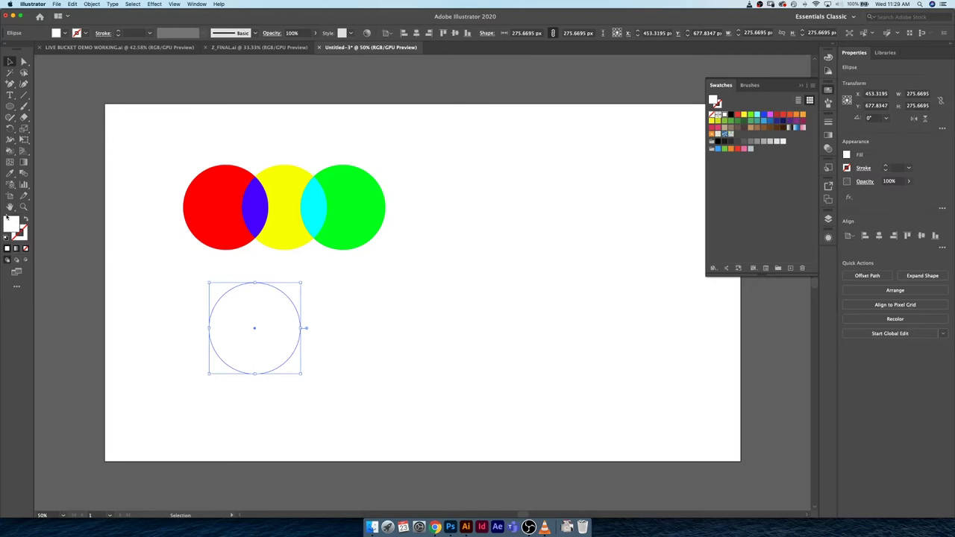
key(i)
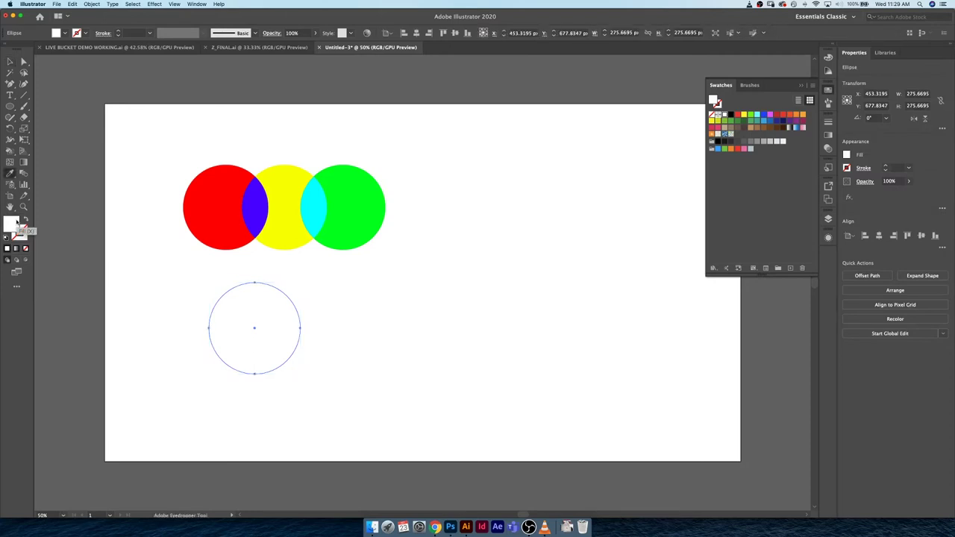
click(256, 207)
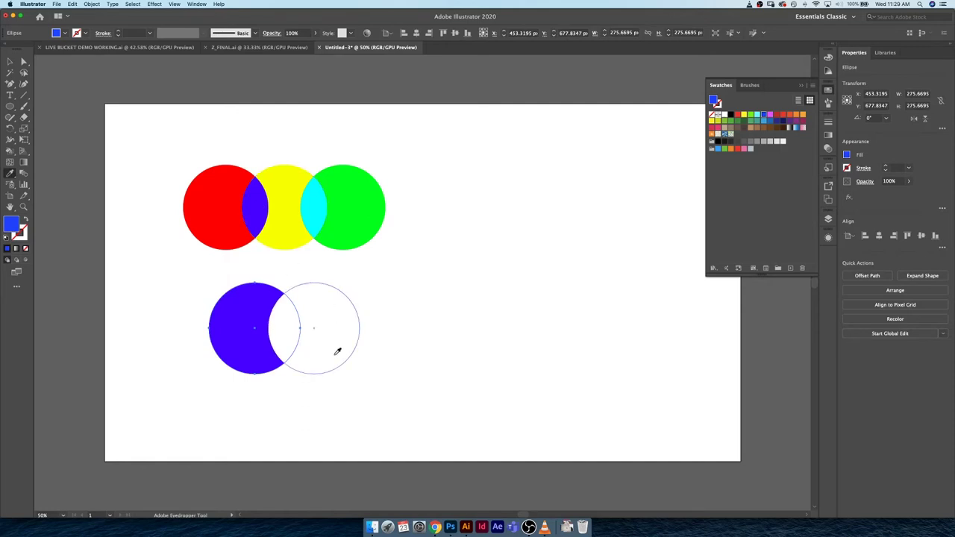
super+click(340, 337)
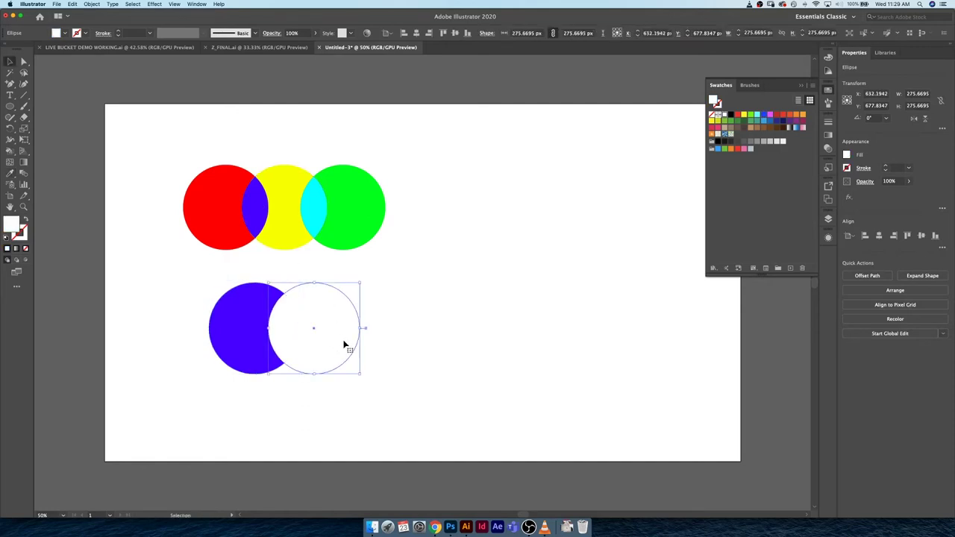
click(341, 212)
key(v)
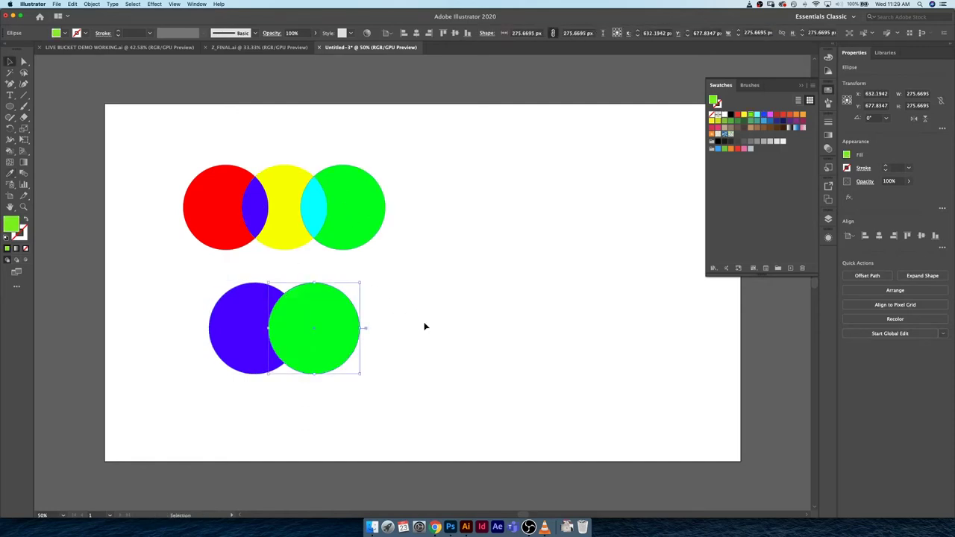
click(426, 326)
drag(265, 268, 308, 335)
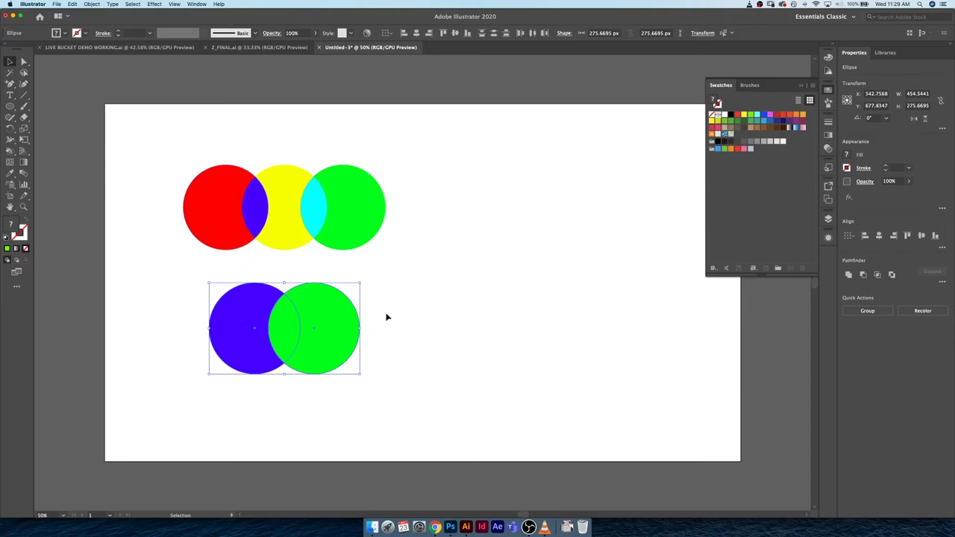
Make the top three circles a Live Paint group
click(432, 251)
drag(375, 157, 241, 220)
key(super+alt+x)
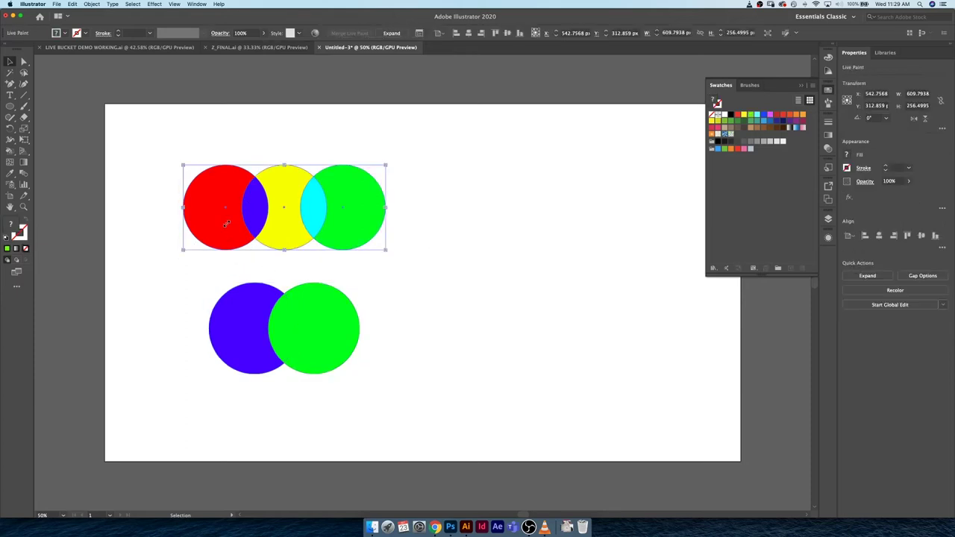
key(k)
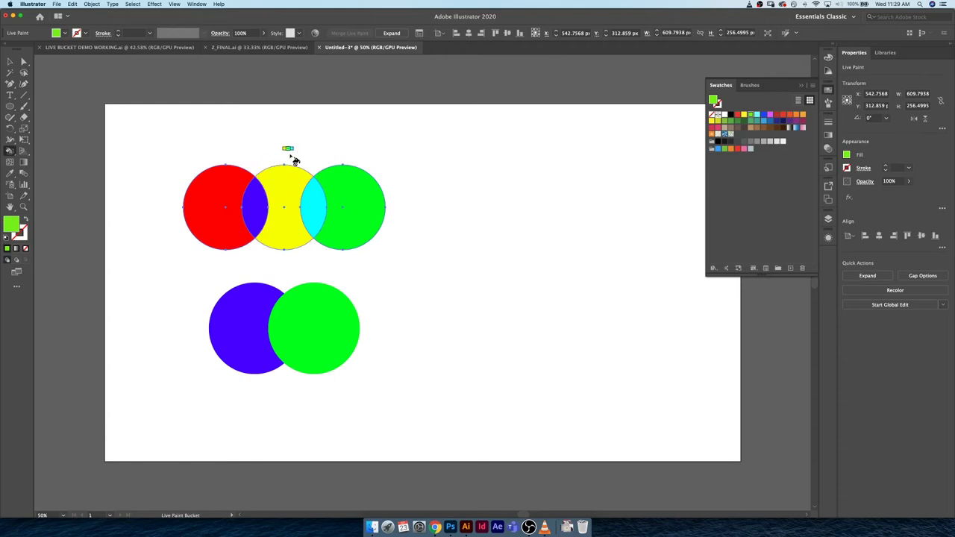
Select both lower circles and show the Window menu's panel list
key(v)
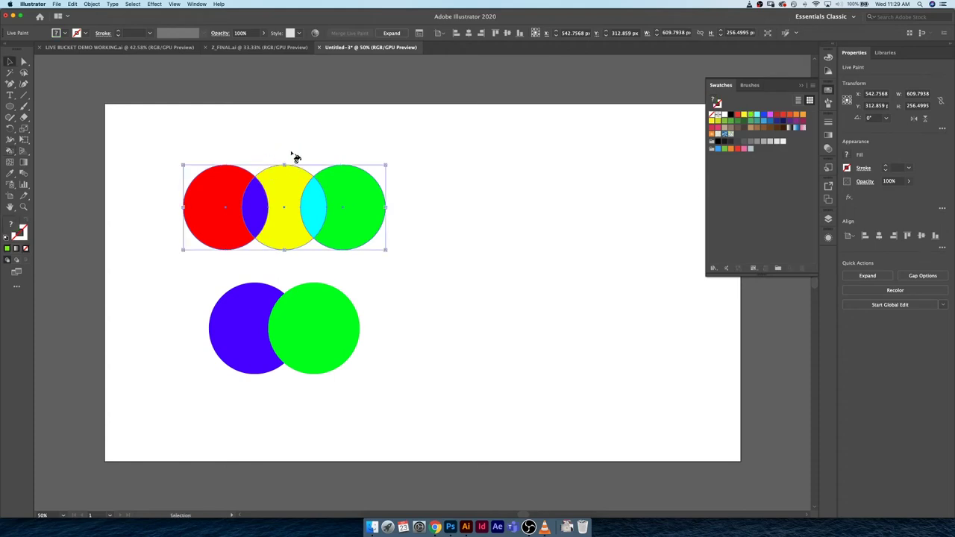
drag(373, 298, 288, 355)
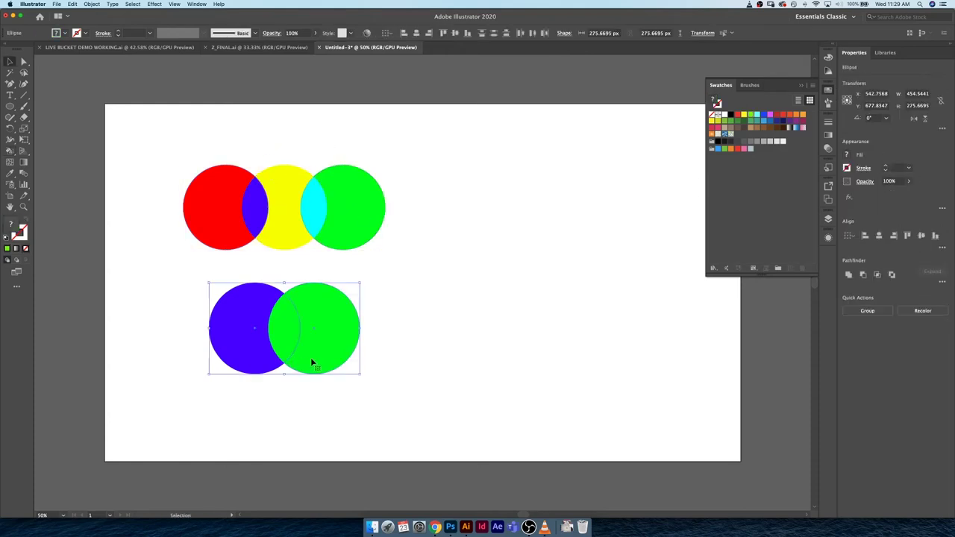
click(196, 4)
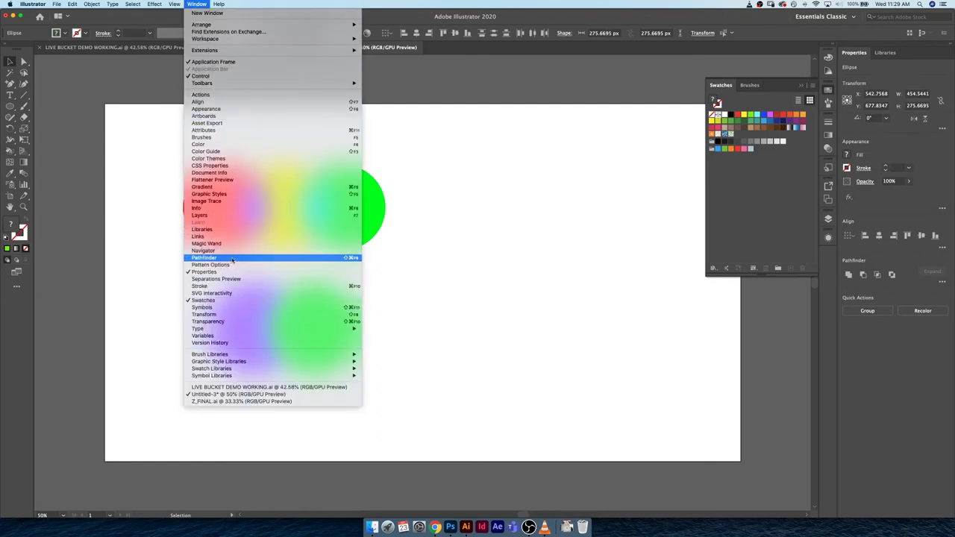
Divide the lower circles at their overlap with Pathfinder and ungroup the pieces
click(232, 258)
click(52, 225)
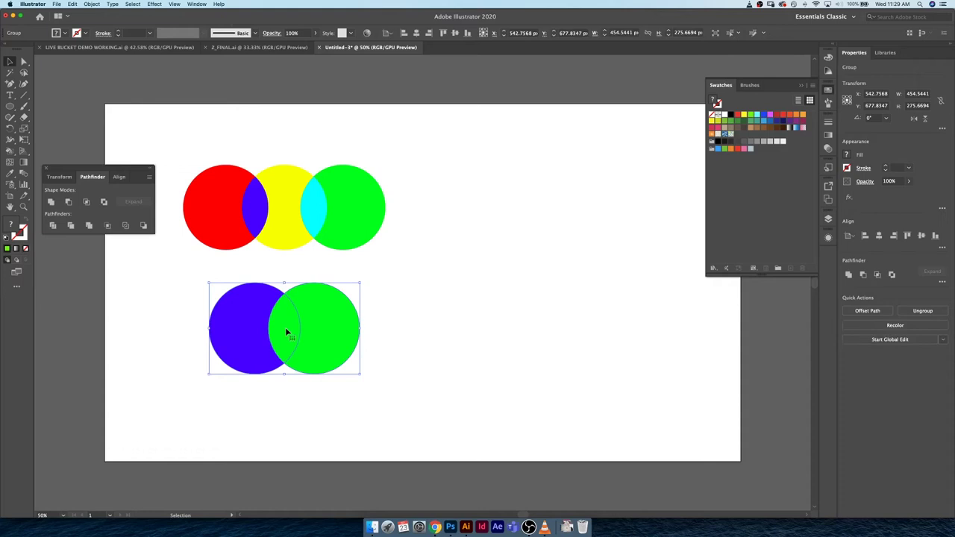
right_click(272, 322)
click(305, 386)
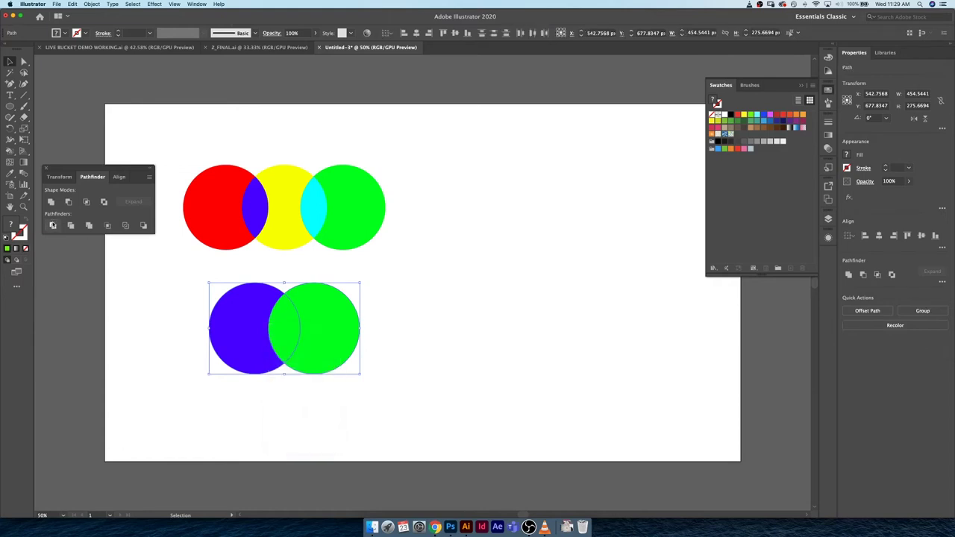
Eyedropper the top circle's yellow onto the lower overlap, then select the top Live Paint group
click(442, 333)
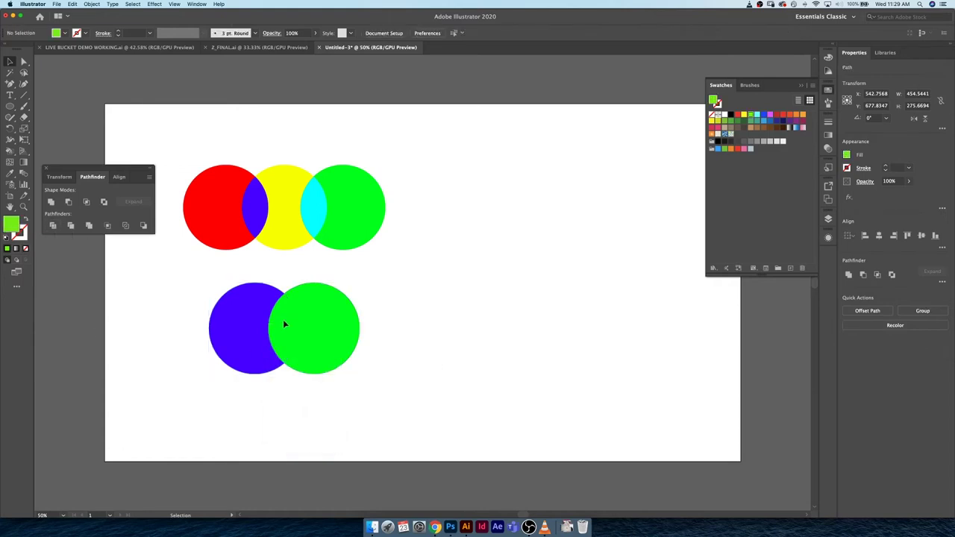
click(281, 322)
key(i)
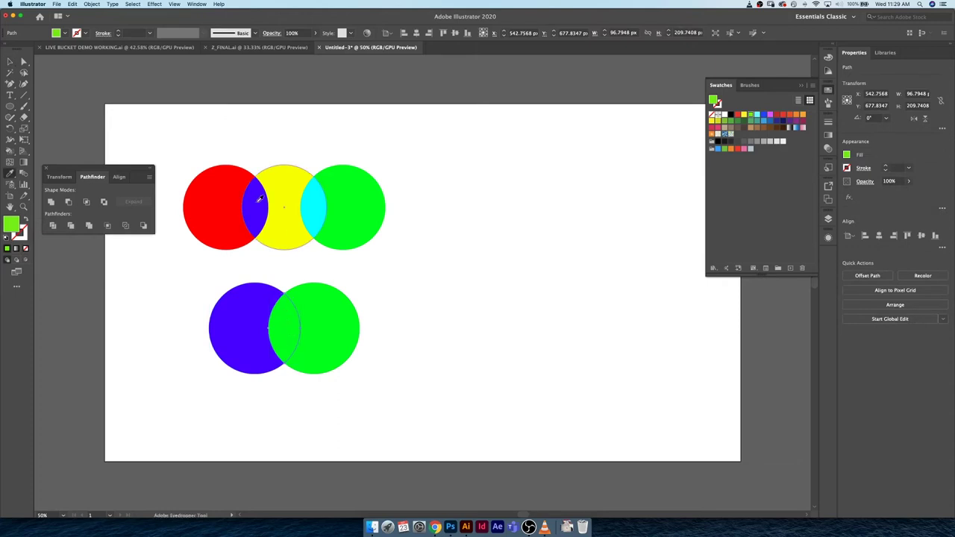
click(284, 201)
key(v)
click(422, 320)
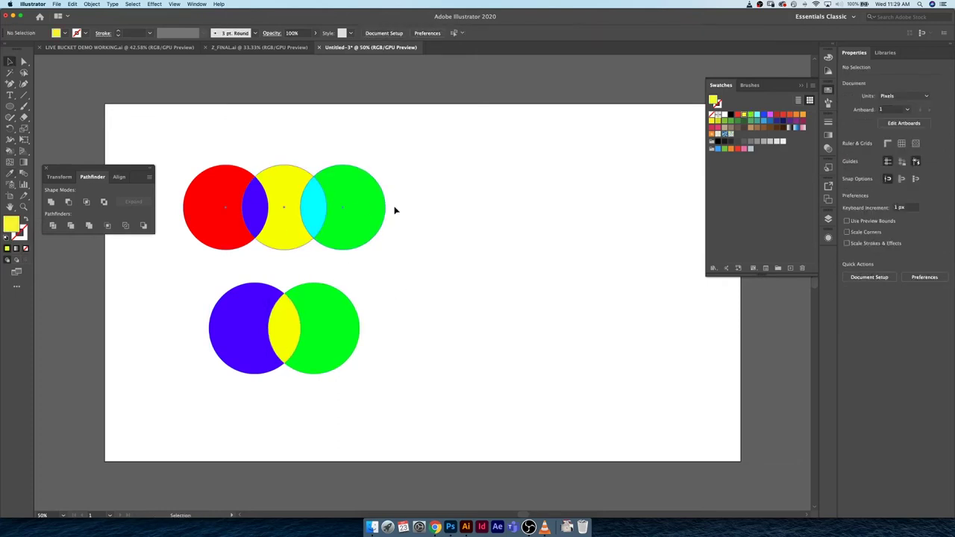
drag(448, 214, 340, 277)
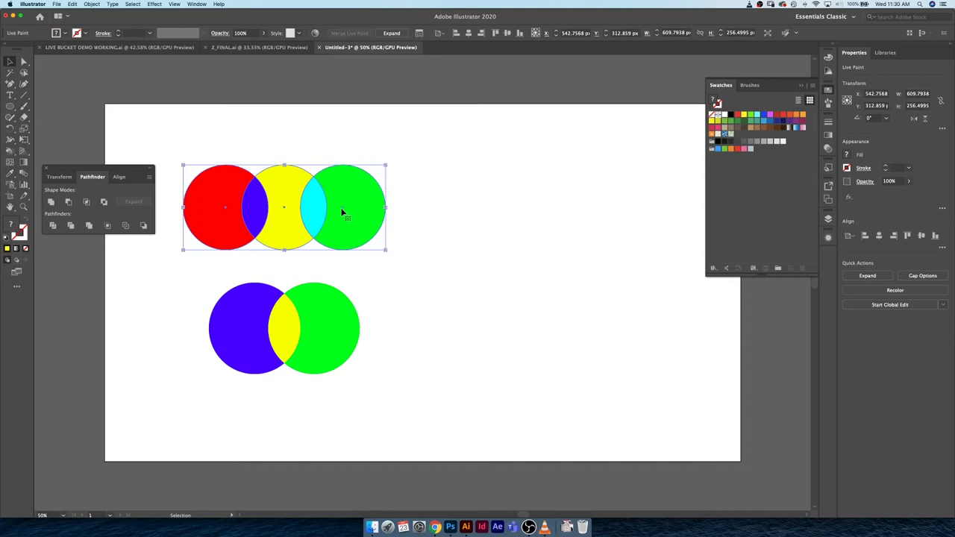
key(k)
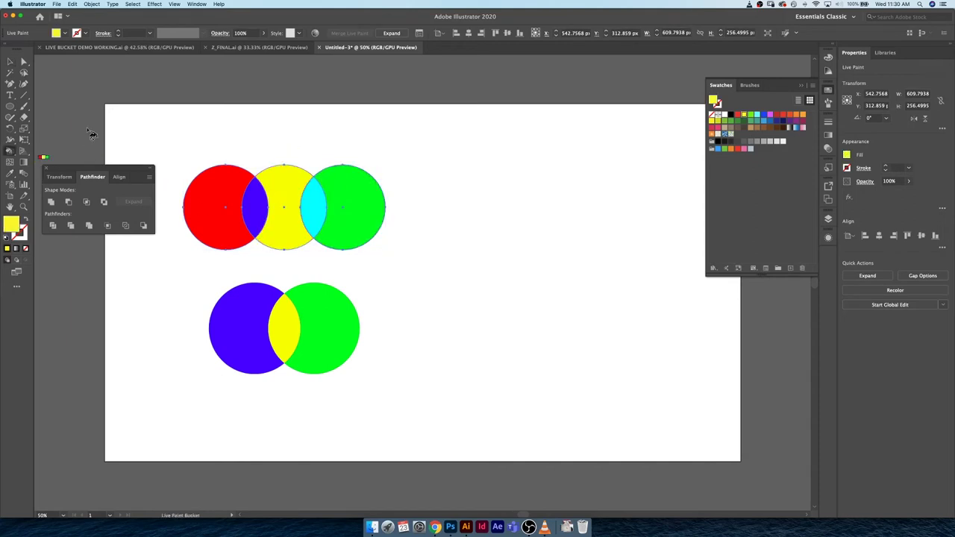
click(9, 62)
click(251, 153)
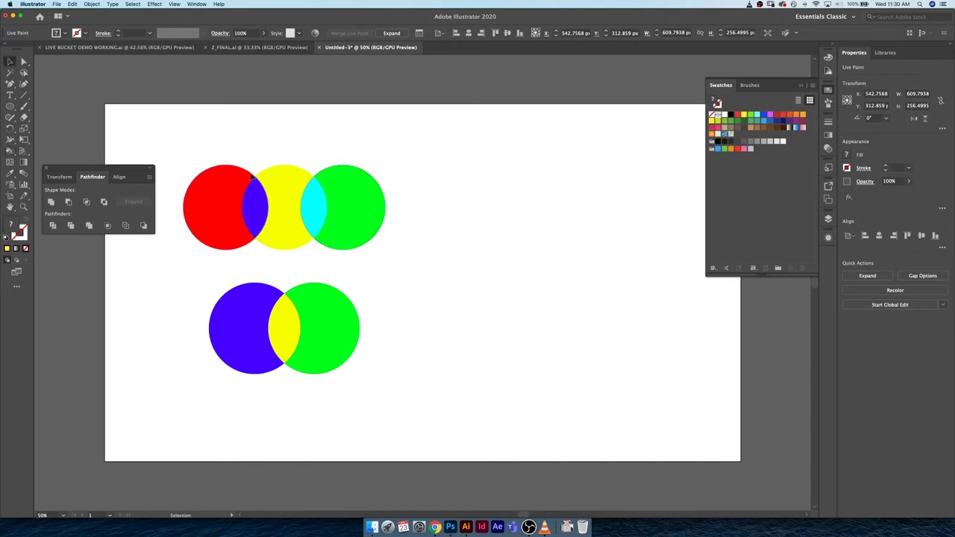
click(210, 189)
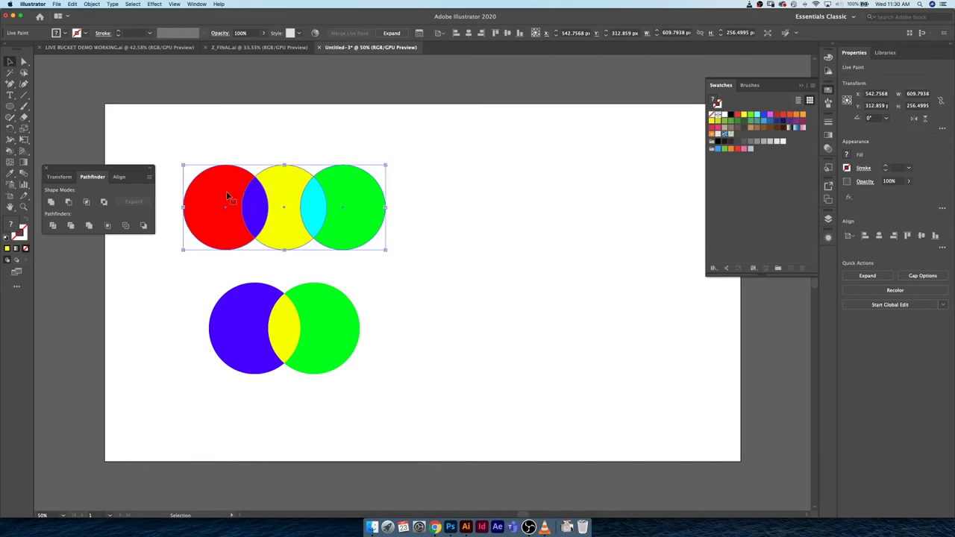
drag(227, 196, 489, 200)
key(super+z)
key(super+z)
right_click(271, 190)
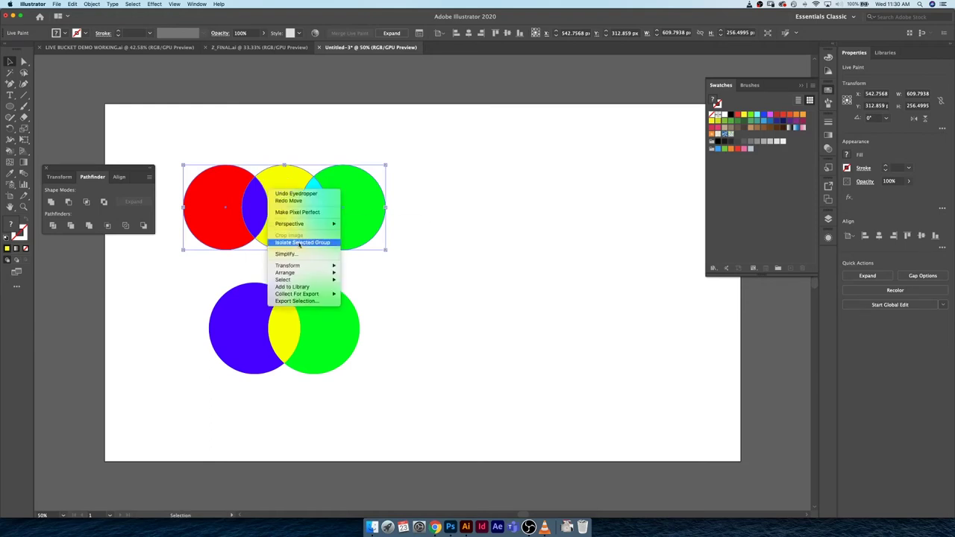
click(452, 199)
click(420, 207)
key(a)
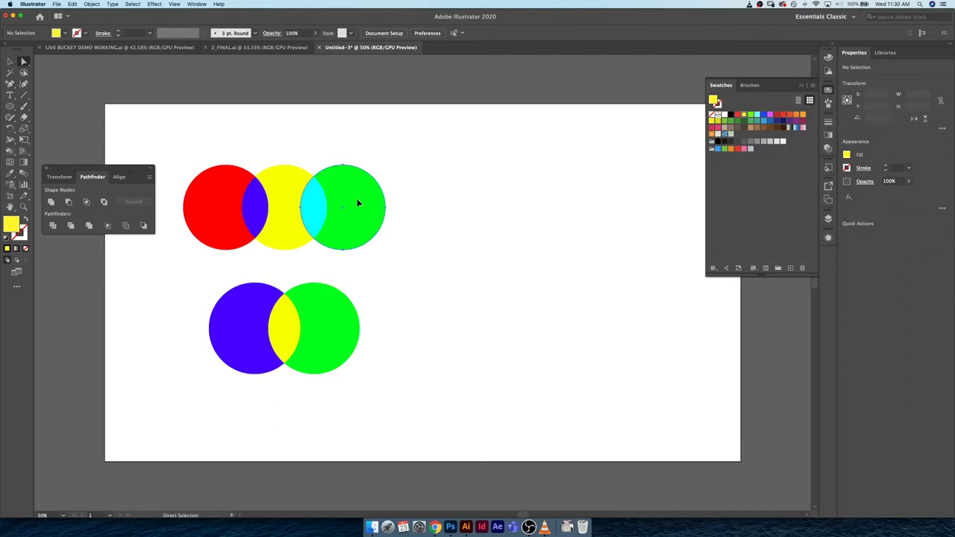
click(357, 199)
drag(357, 199, 424, 195)
key(super+z)
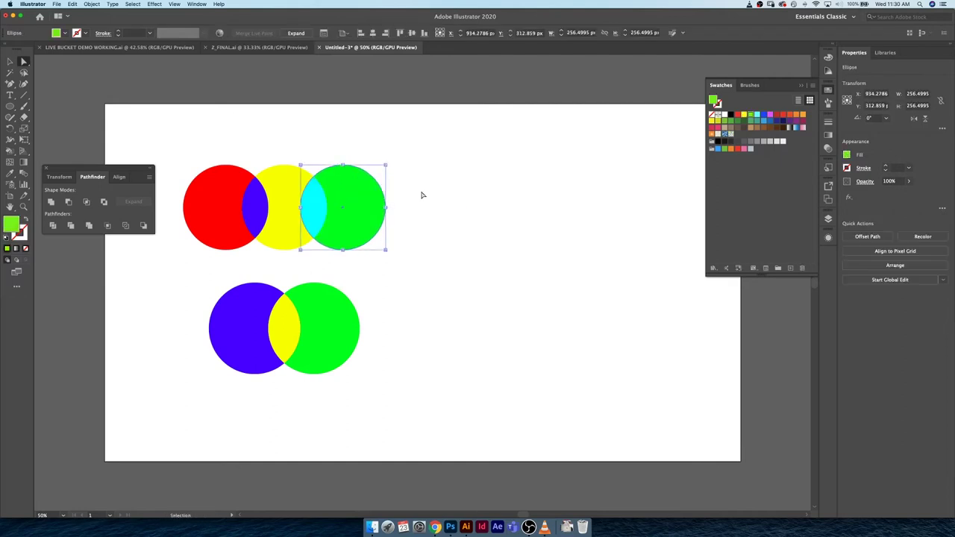
key(a)
click(301, 192)
drag(353, 196, 388, 195)
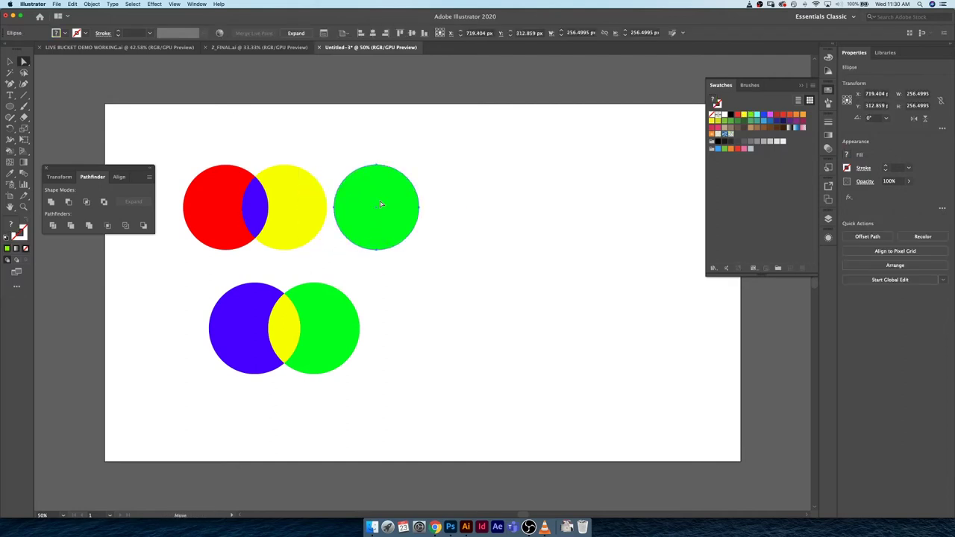
key(super+z)
key(a)
click(306, 204)
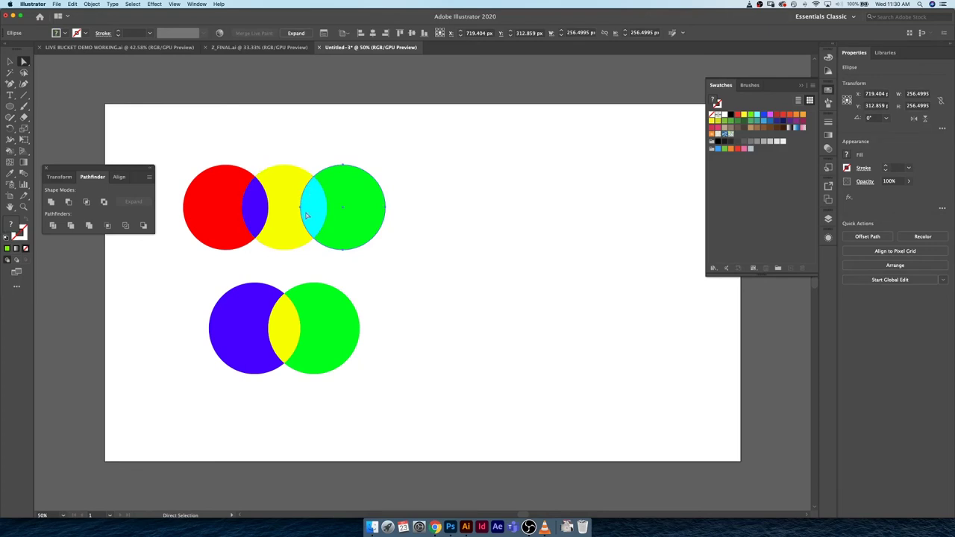
key(v)
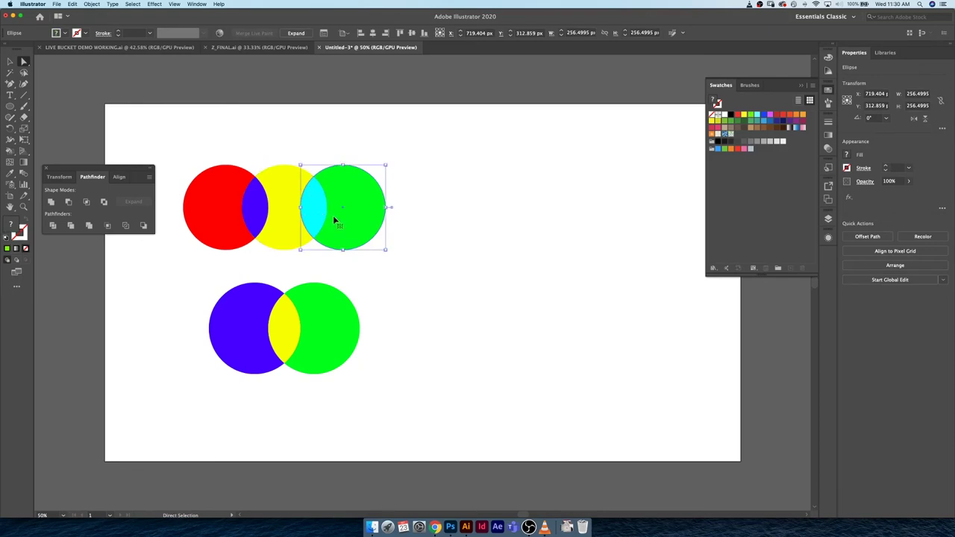
key(super+shift+a)
drag(18, 152, 24, 172)
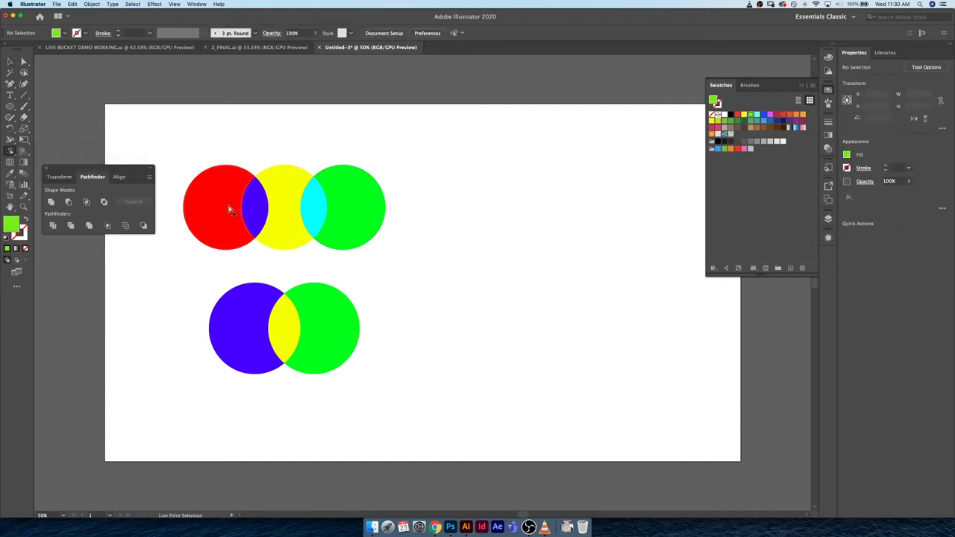
Select the top Live Paint group and choose the Live Paint Selection tool
click(231, 207)
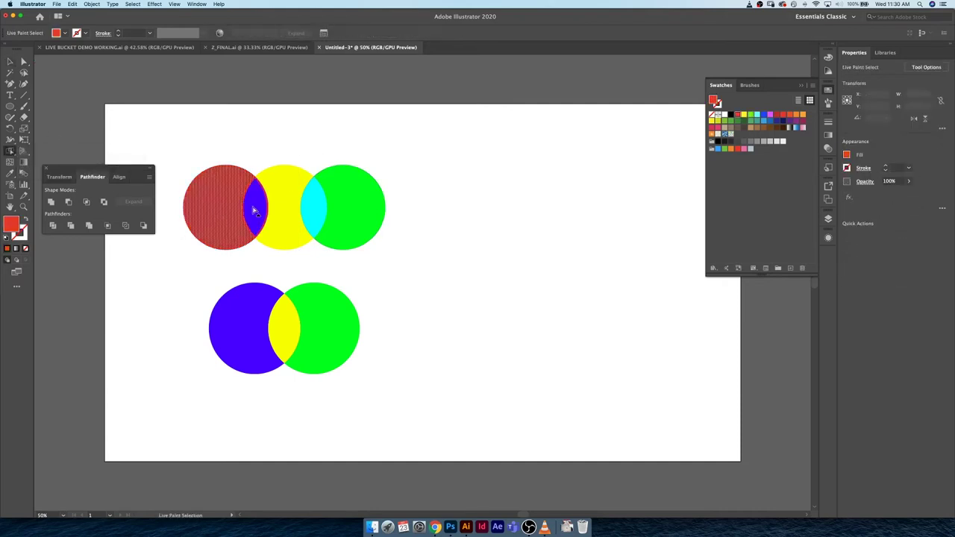
key(v)
click(196, 212)
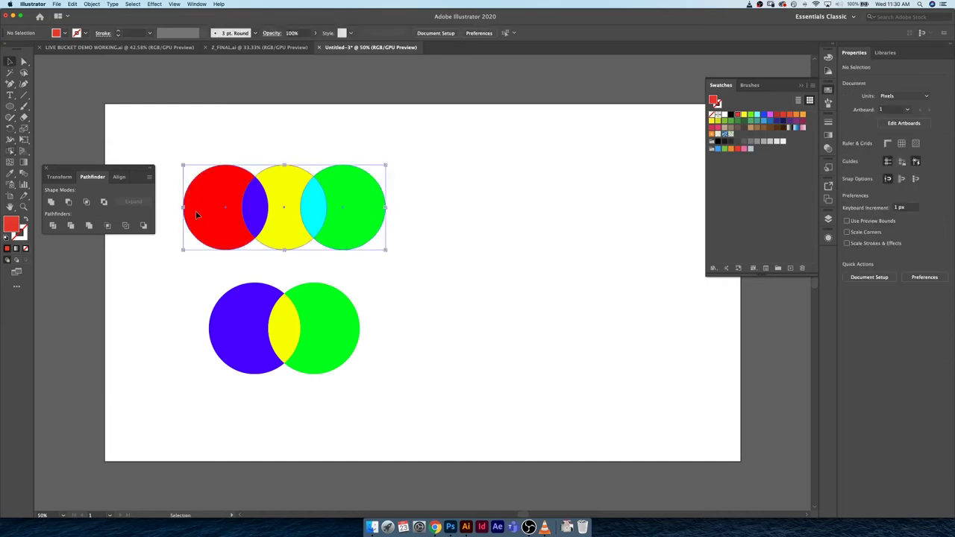
click(10, 151)
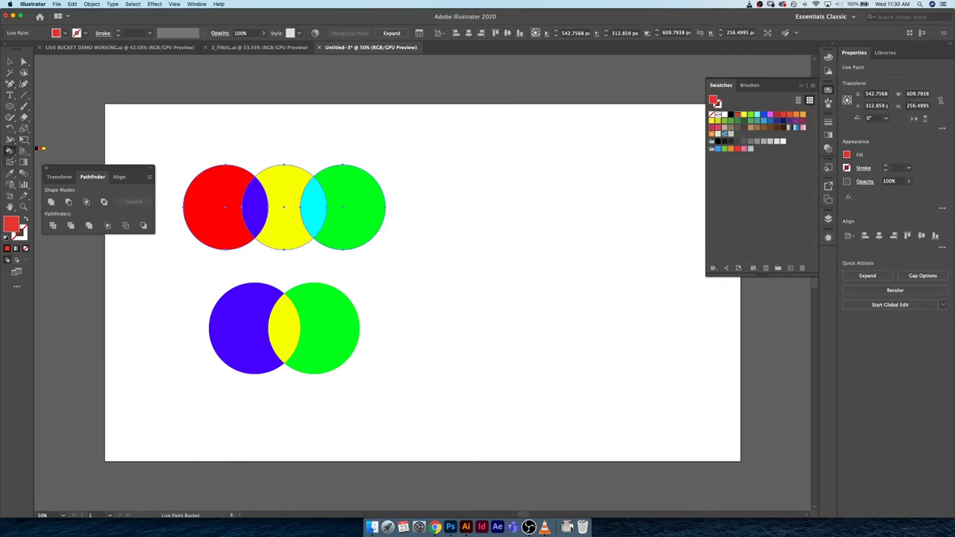
mouse_move(8, 152)
mouse_down()
mouse_move(59, 174)
mouse_move(47, 173)
mouse_up()
Fill all five top faces bright green, then undo that fill
click(213, 211)
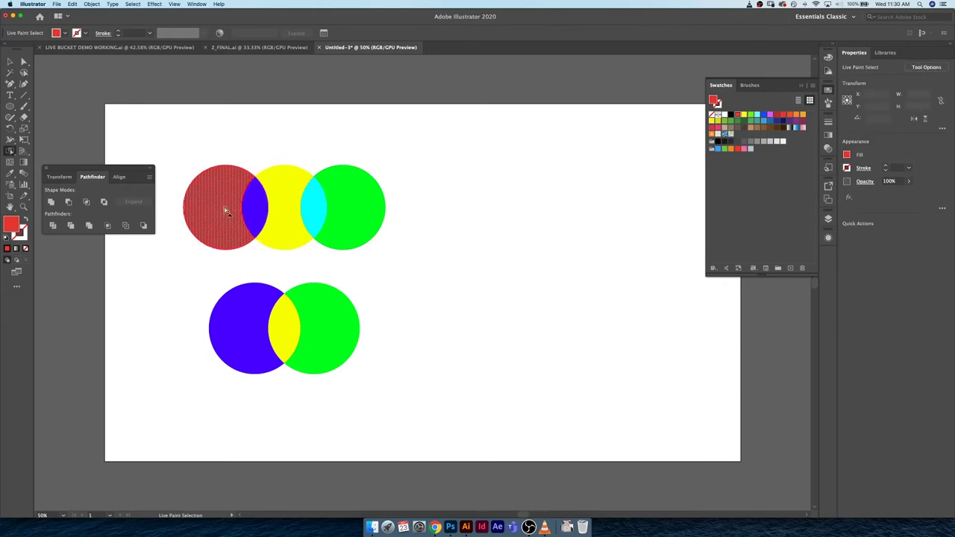
shift+click(257, 205)
shift+click(292, 195)
shift+click(313, 197)
shift+click(354, 195)
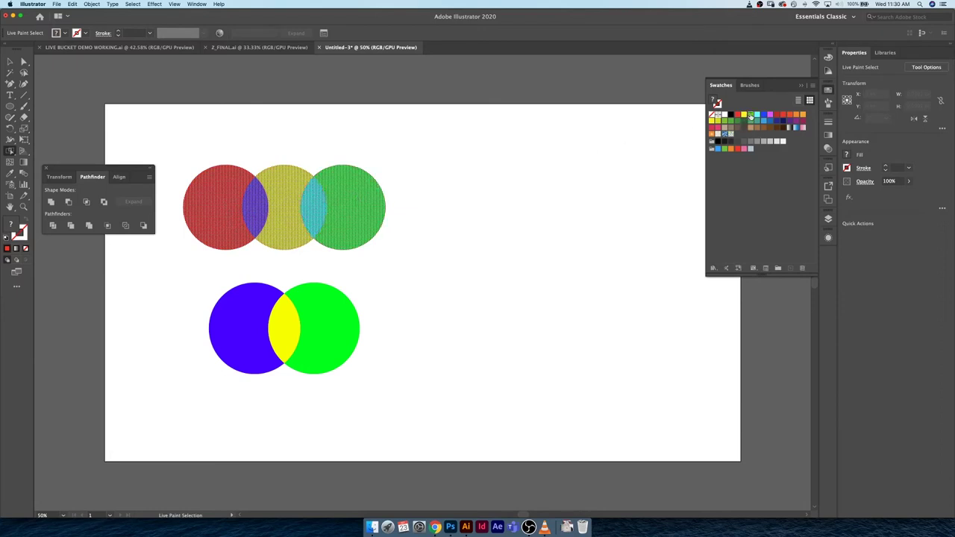
click(750, 114)
key(v)
click(452, 214)
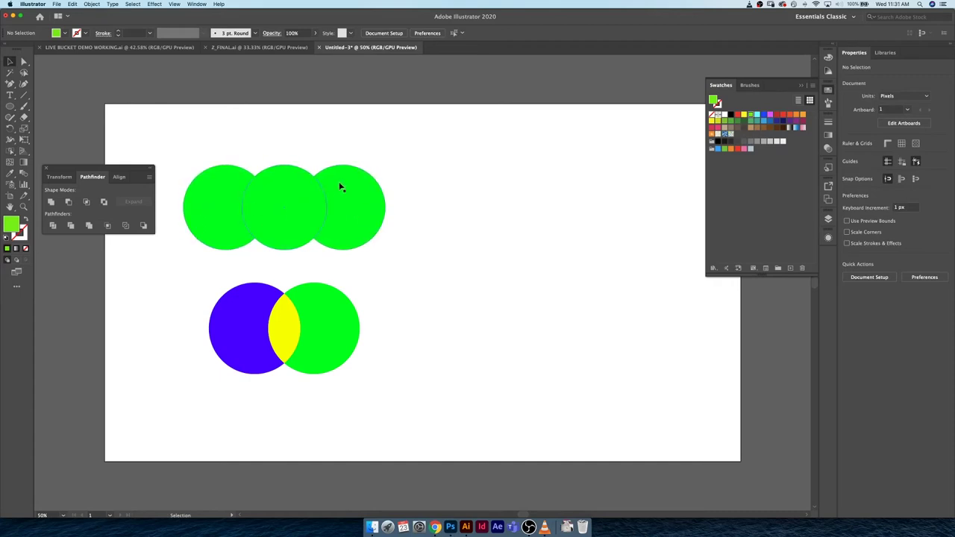
key(super+z)
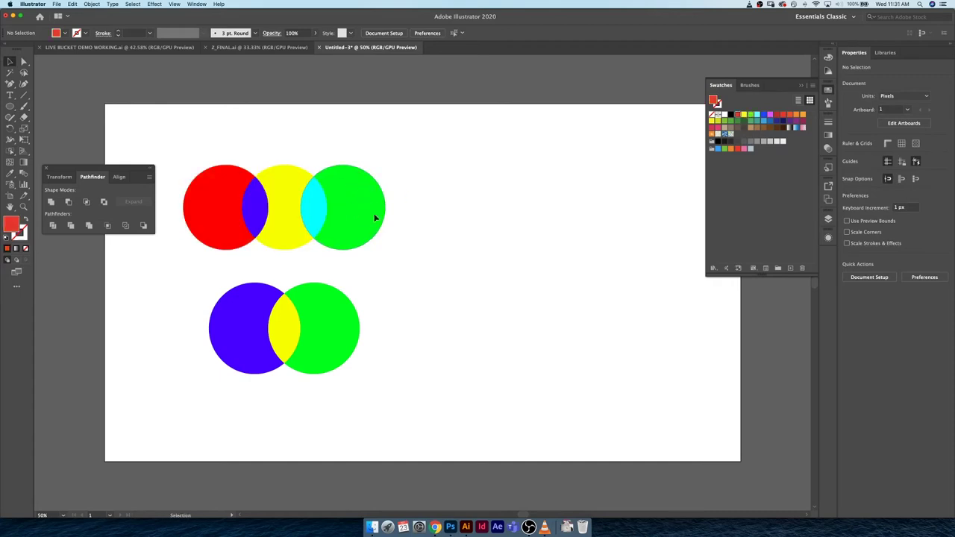
Select just the blue and cyan overlap faces and fill them dark green
key(shift+l)
click(254, 207)
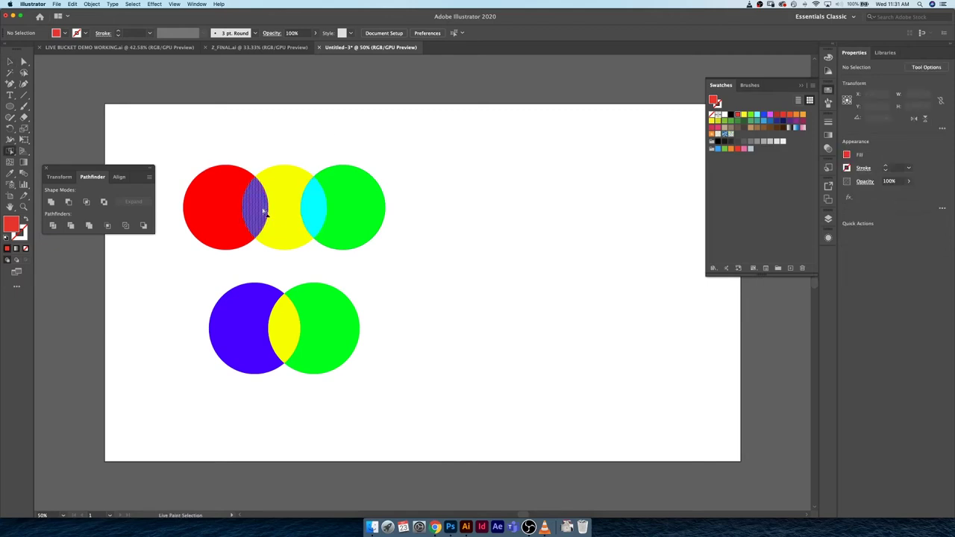
shift+click(331, 208)
shift+click(322, 211)
shift+click(352, 208)
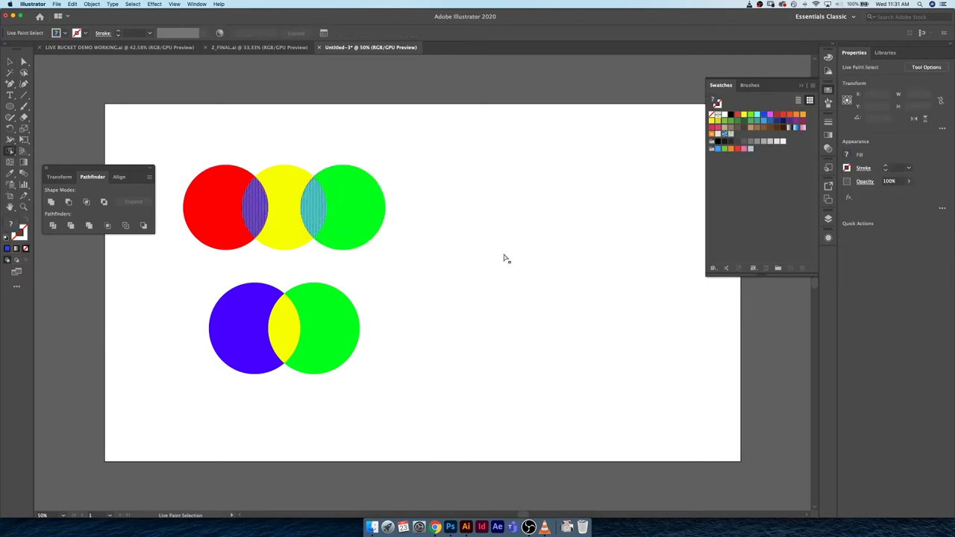
click(730, 124)
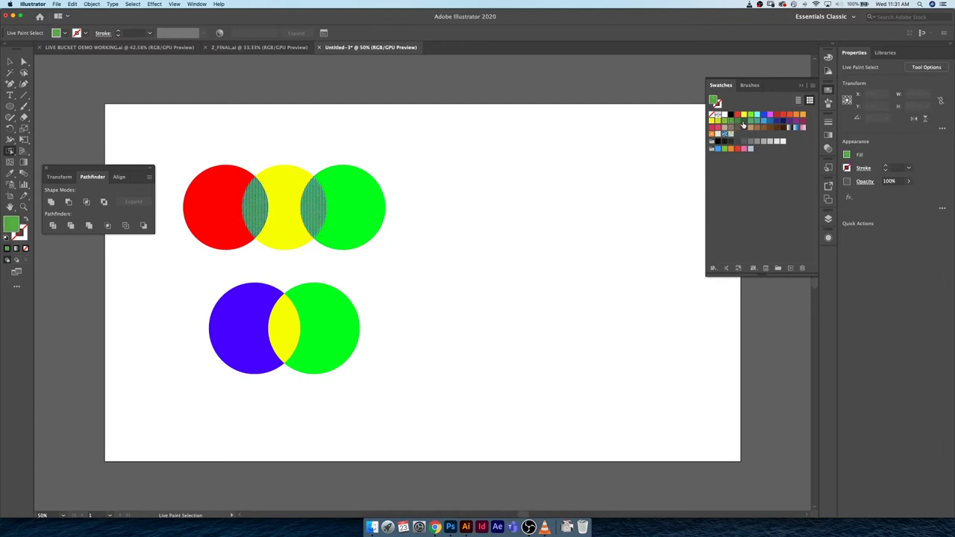
click(742, 122)
key(v)
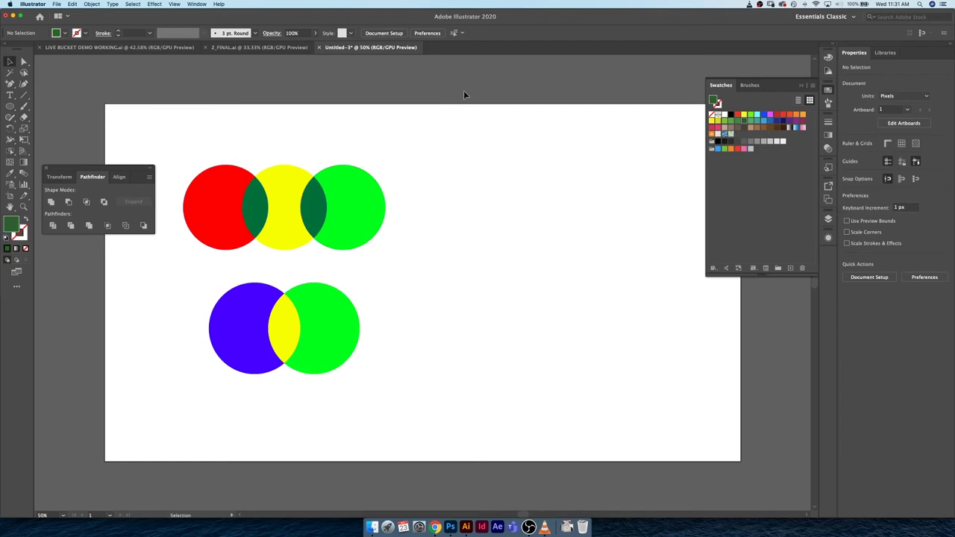
Undo the dark green overlap fill, pan the artboard left, and pick the Pencil tool
key(super+z)
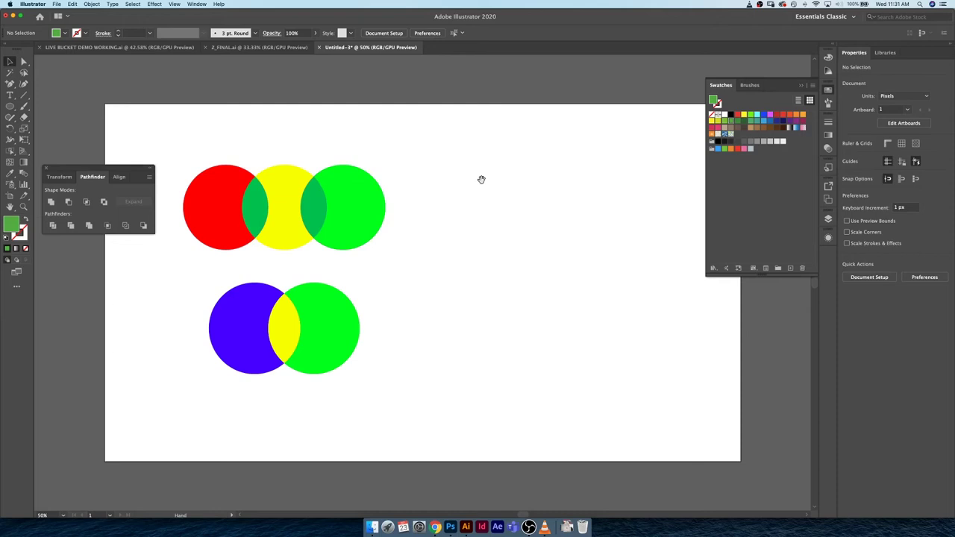
drag(481, 180, 405, 182)
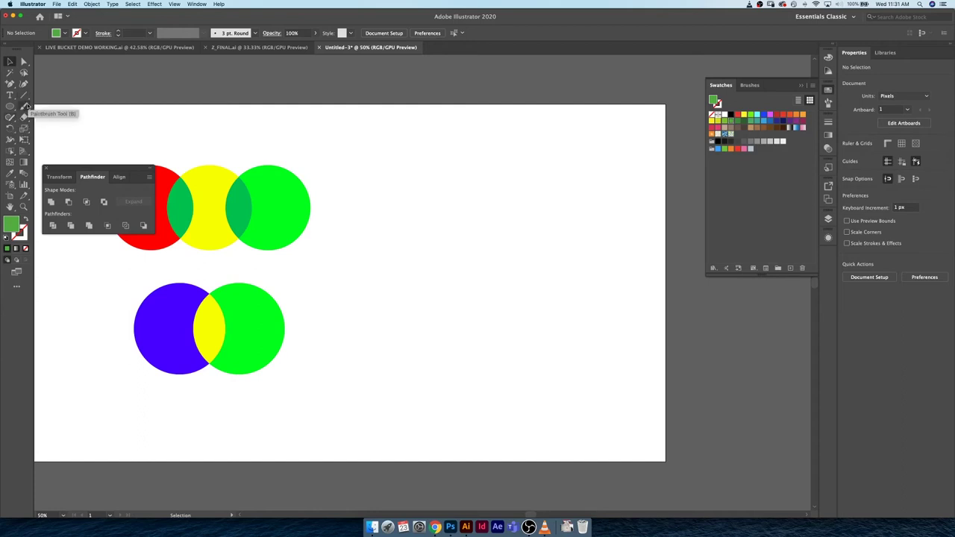
key(n)
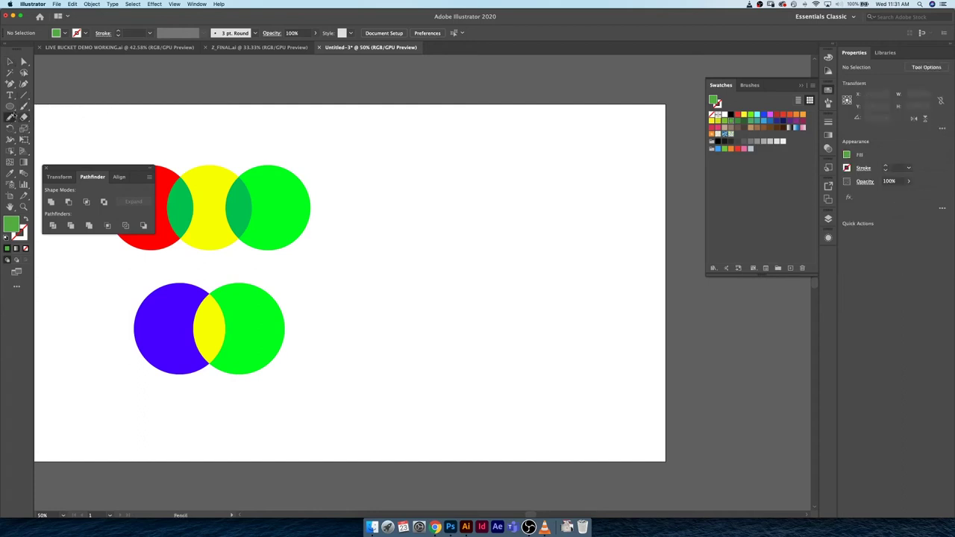
Keep the Pencil tool and set the fill to None
click(10, 117)
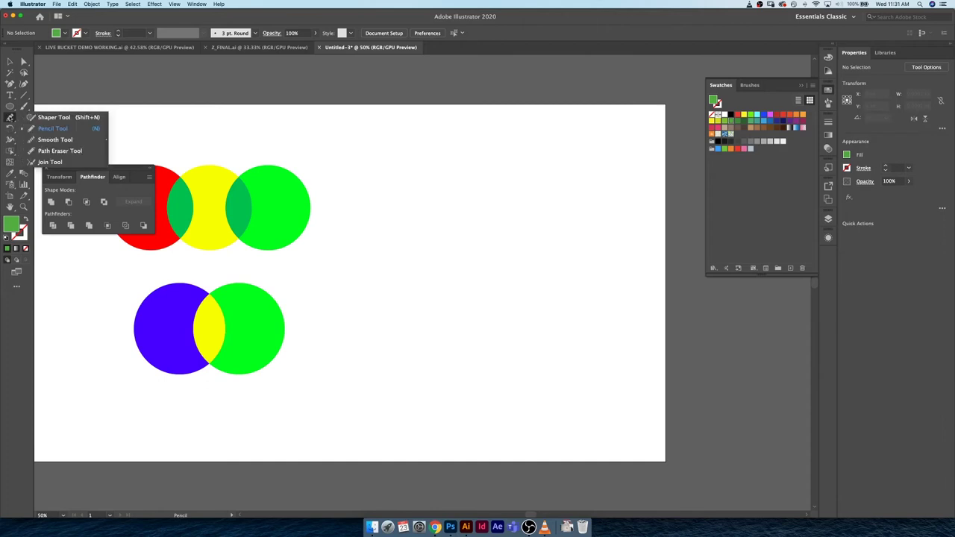
click(46, 129)
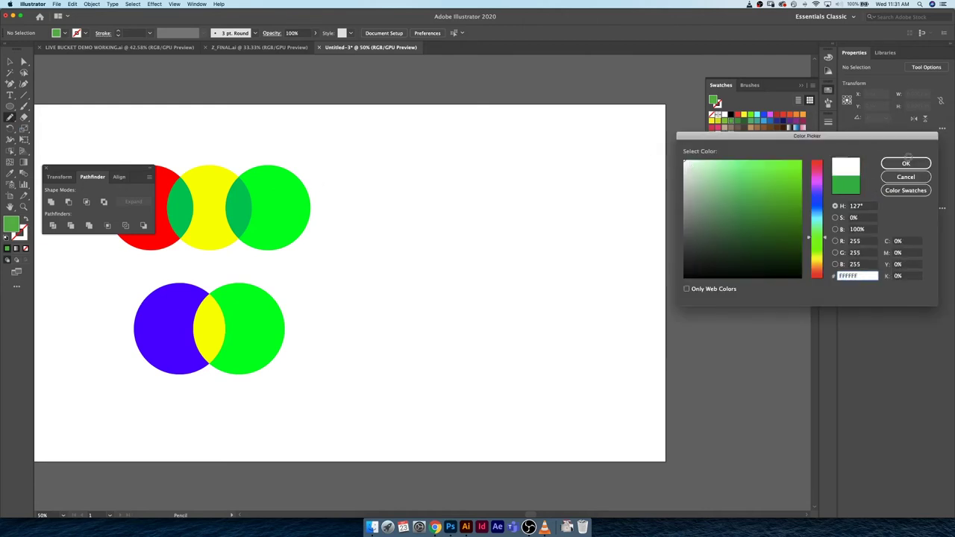
key(Return)
click(26, 249)
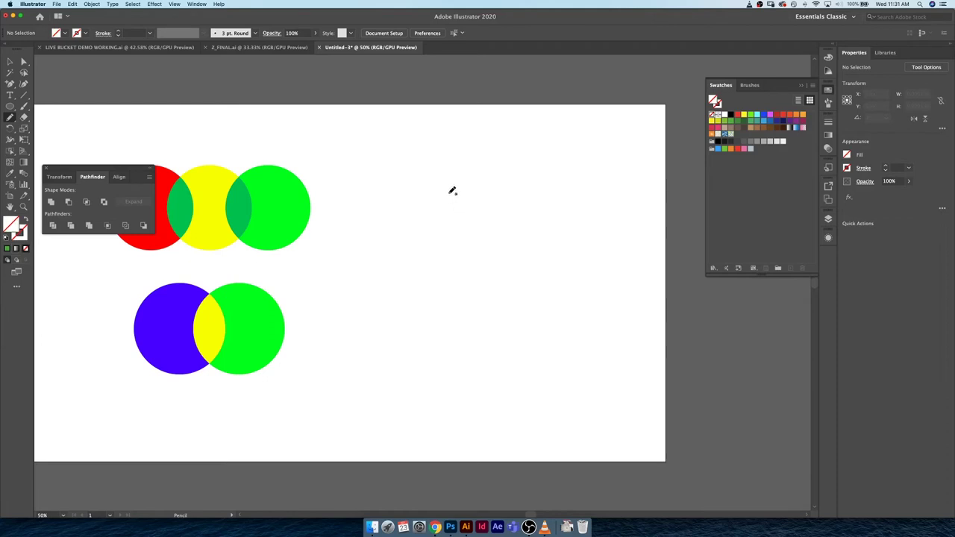
Sketch a freehand loop right of the circles, then redraw a second loop crossing it
mouse_move(432, 187)
mouse_down()
mouse_move(470, 269)
mouse_move(440, 185)
mouse_up()
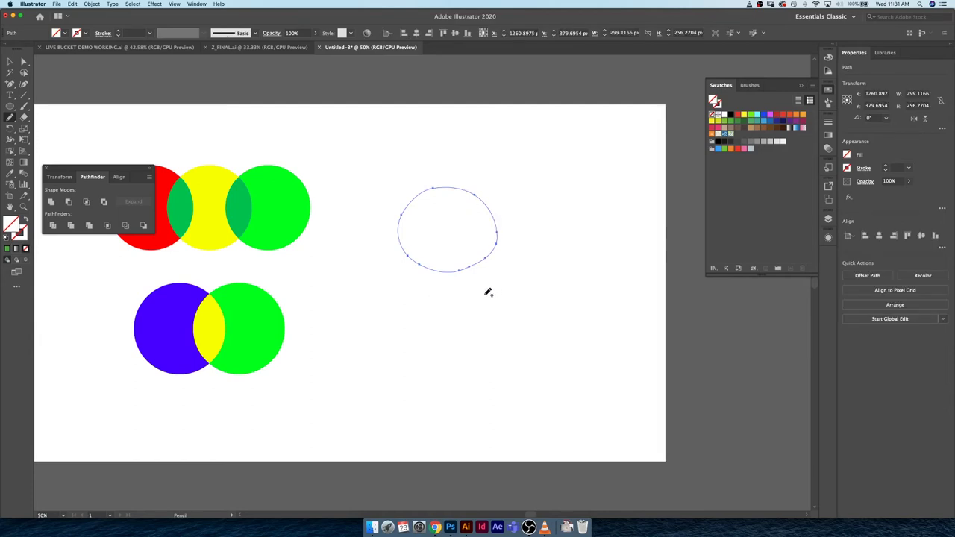
mouse_move(514, 237)
mouse_down()
mouse_move(481, 240)
mouse_move(441, 310)
mouse_move(509, 325)
mouse_move(531, 257)
mouse_move(482, 262)
mouse_up()
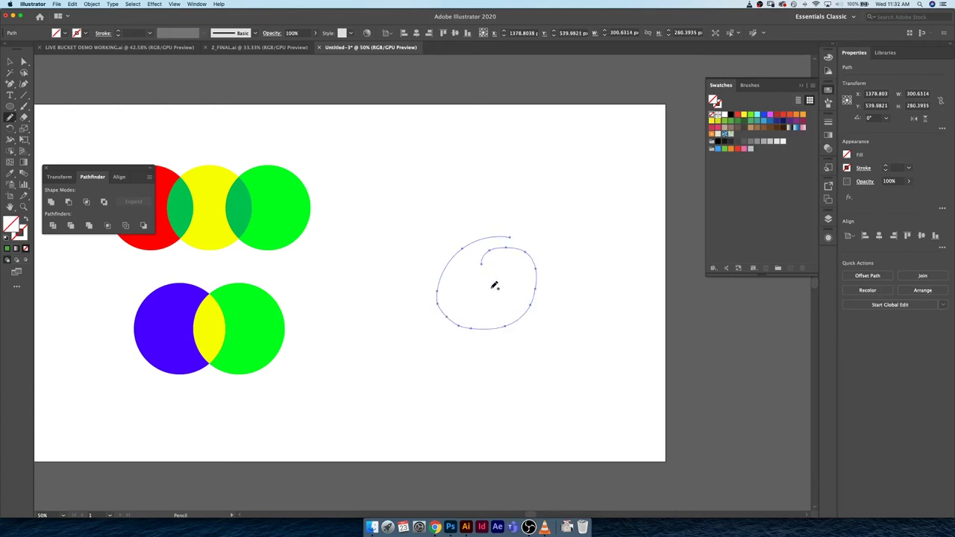
key(ctrl+z)
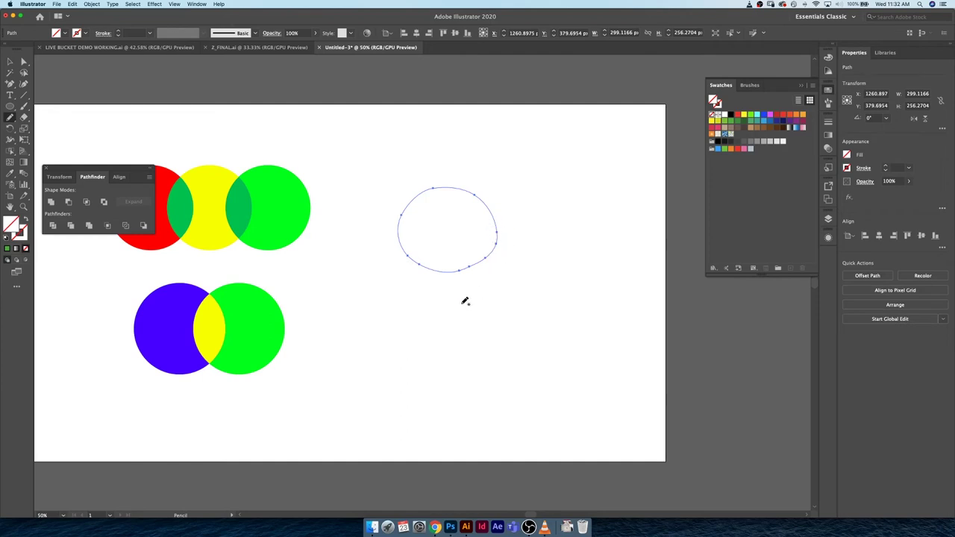
mouse_move(439, 300)
mouse_down()
mouse_move(462, 236)
mouse_move(525, 240)
mouse_move(553, 277)
mouse_move(531, 315)
mouse_move(495, 327)
mouse_move(457, 291)
mouse_up()
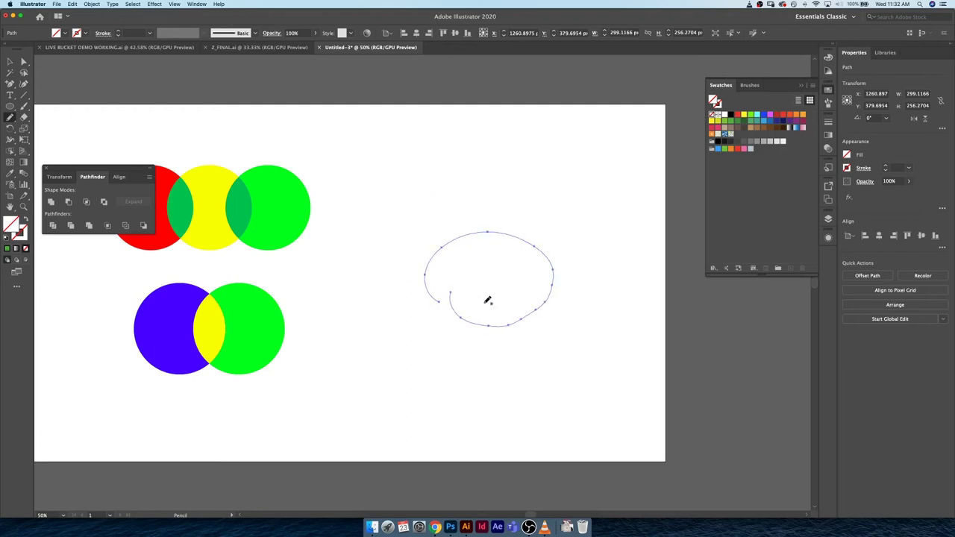
Select both freehand loops, make them a Live Paint group, and fill the upper loop red
key(v)
key(super+z)
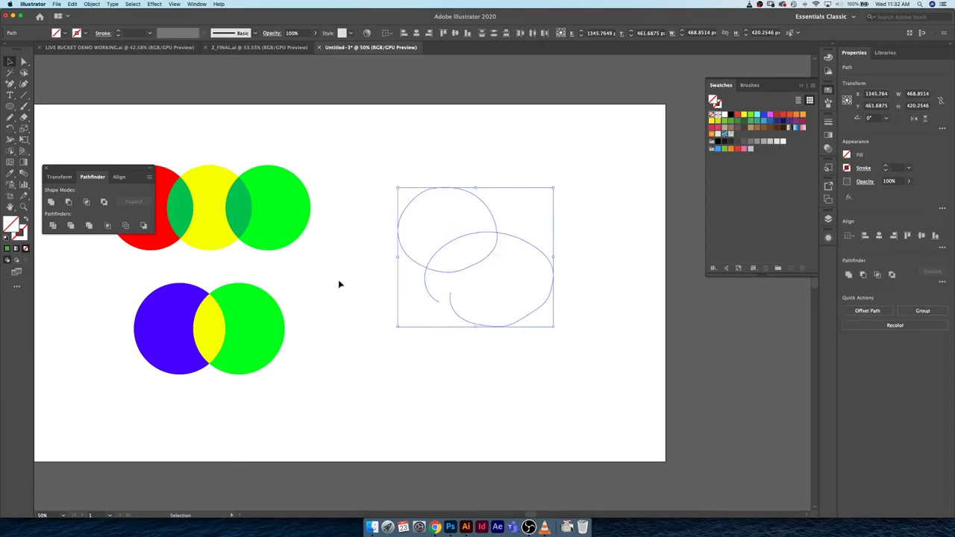
key(k)
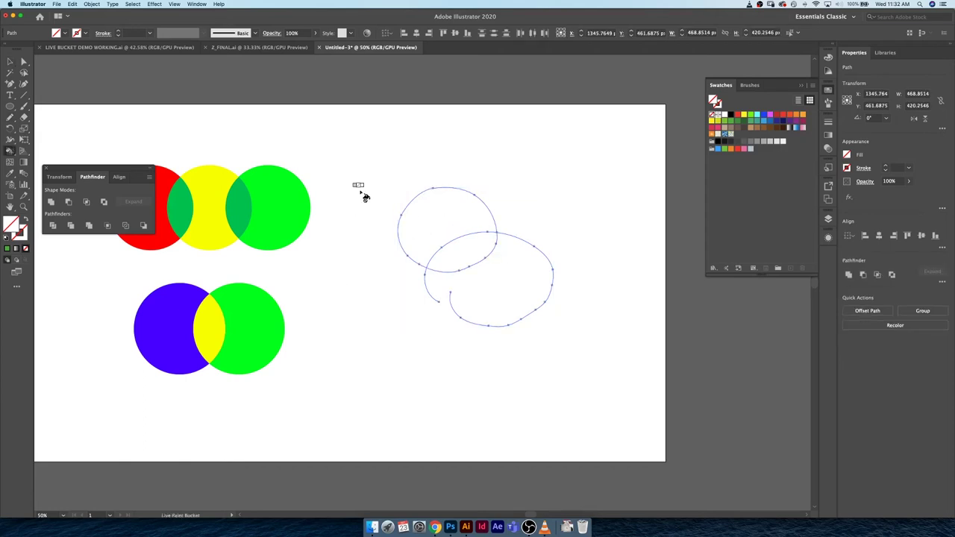
click(454, 221)
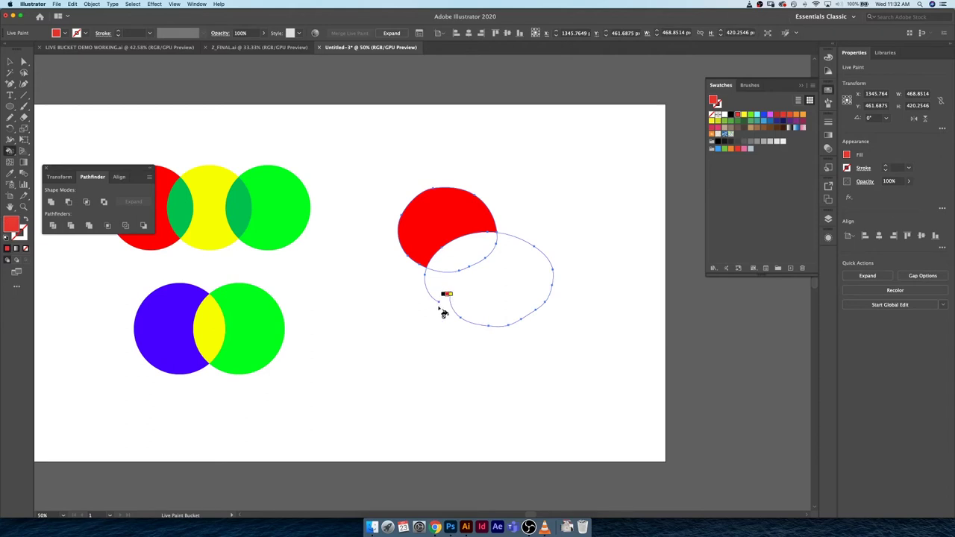
Review the Live Paint Bucket options twice, cancel without changes, then open the Object menu
key(Return)
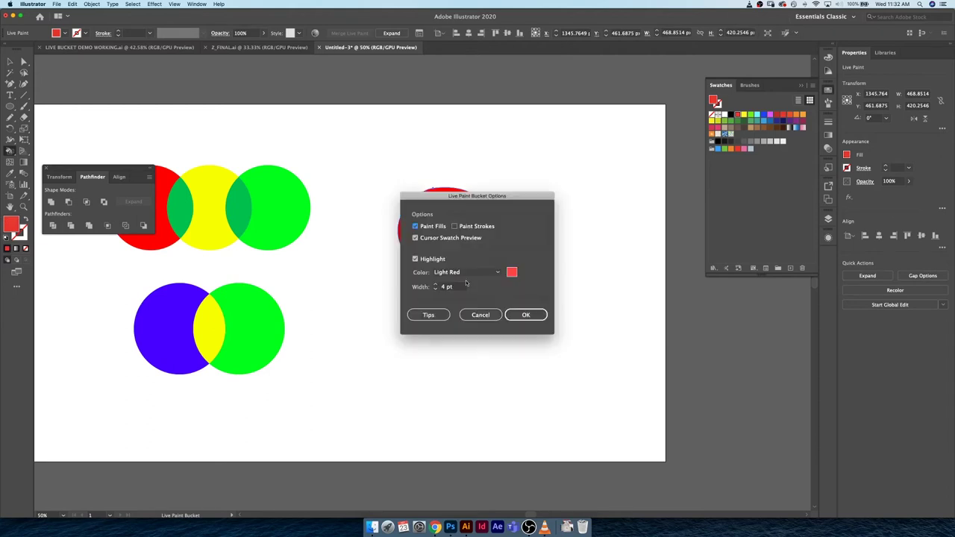
drag(487, 197, 585, 179)
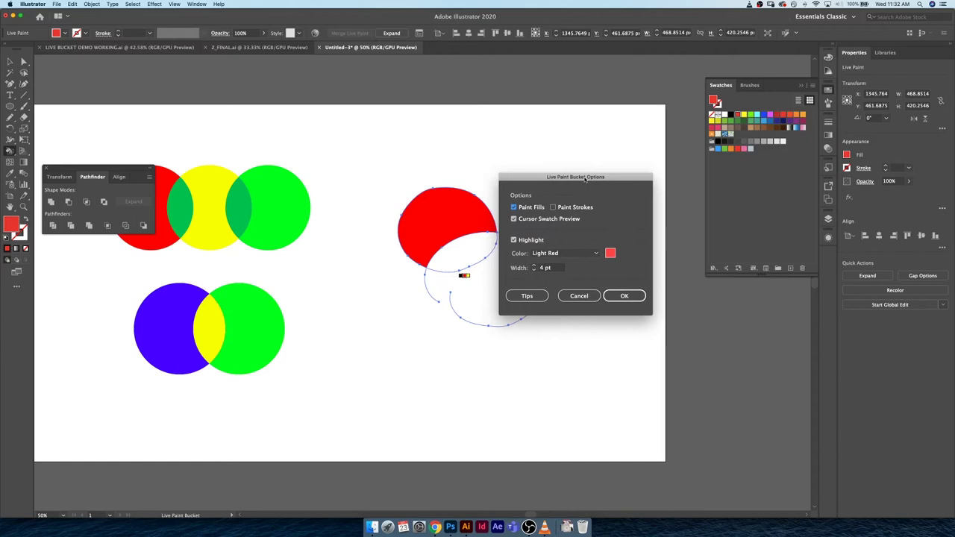
click(584, 297)
click(579, 296)
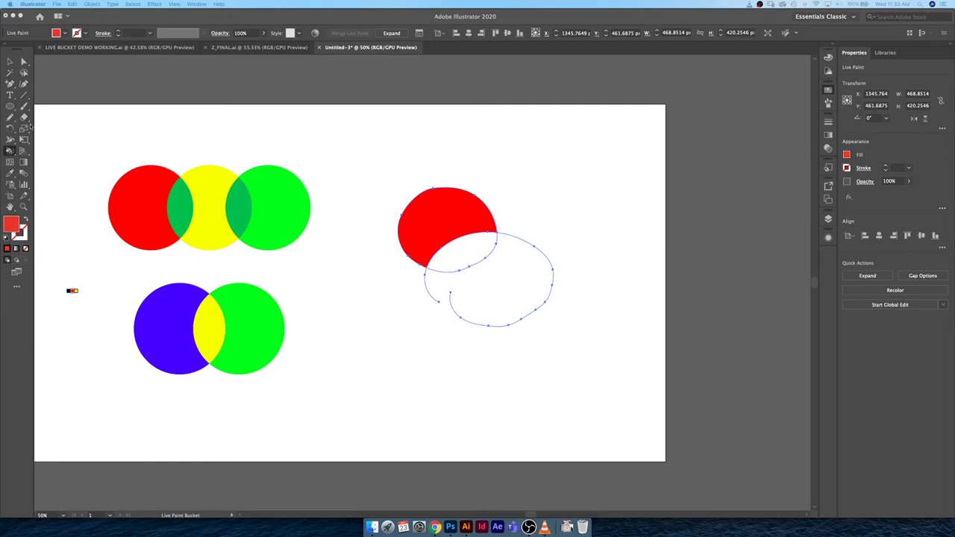
click(515, 285)
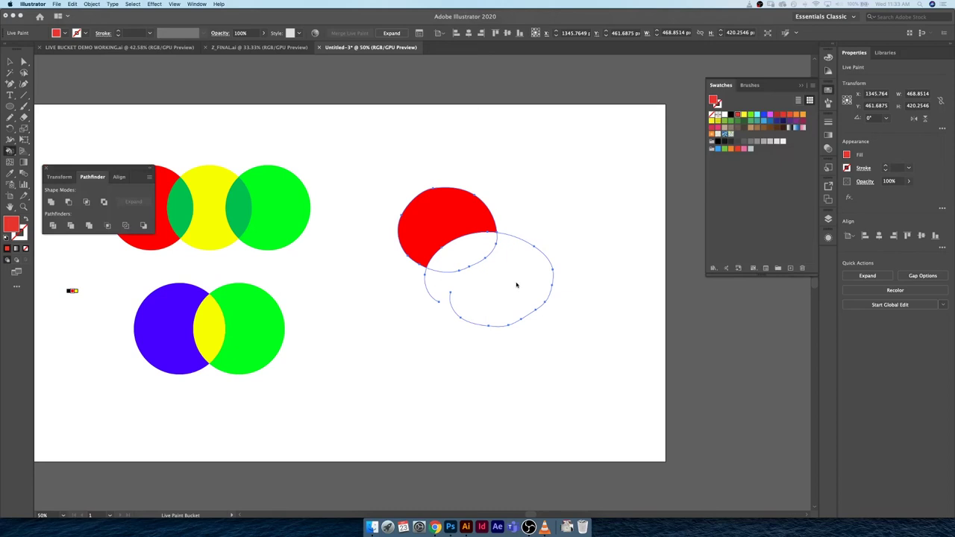
key(Return)
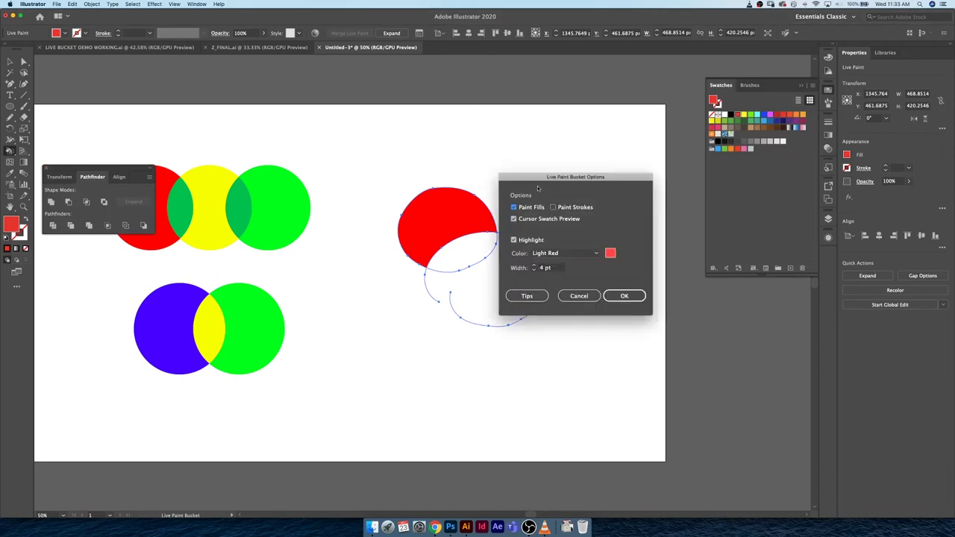
click(579, 295)
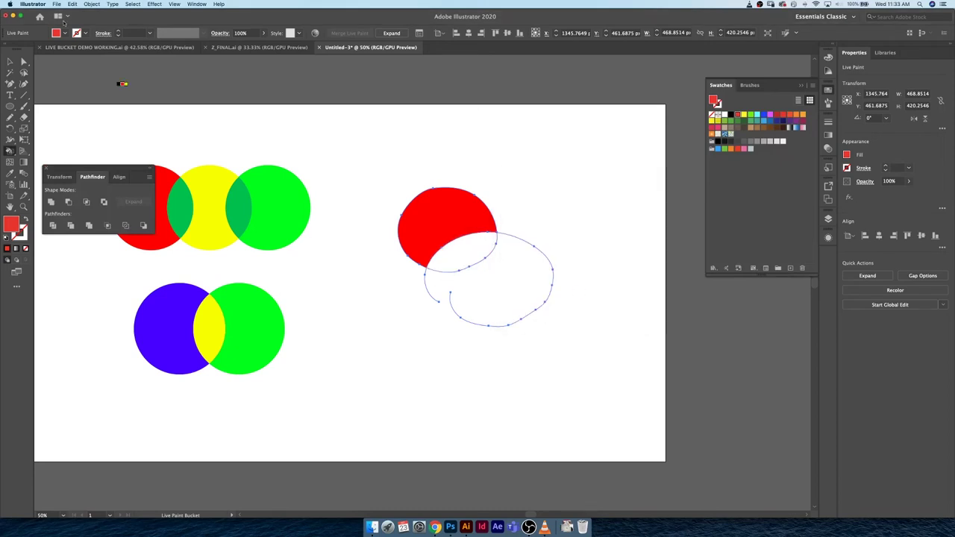
click(92, 3)
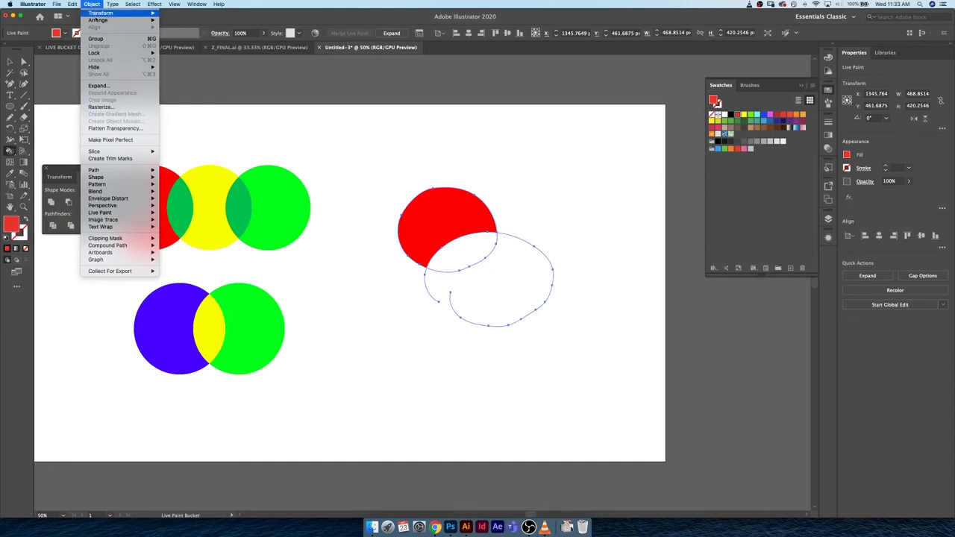
In Live Paint Gap Options, keep gap detection on with Paint stops at Large Gaps, and apply
mouse_move(135, 216)
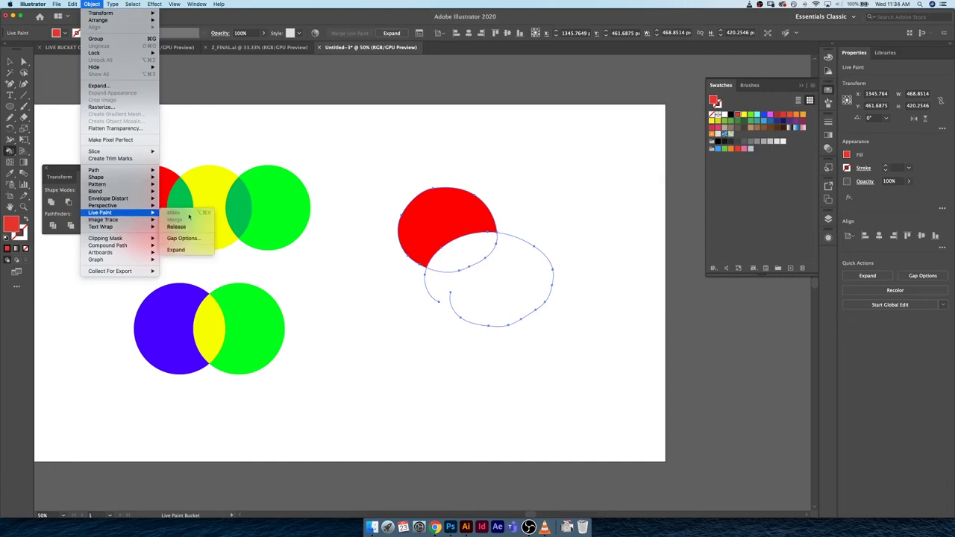
click(196, 239)
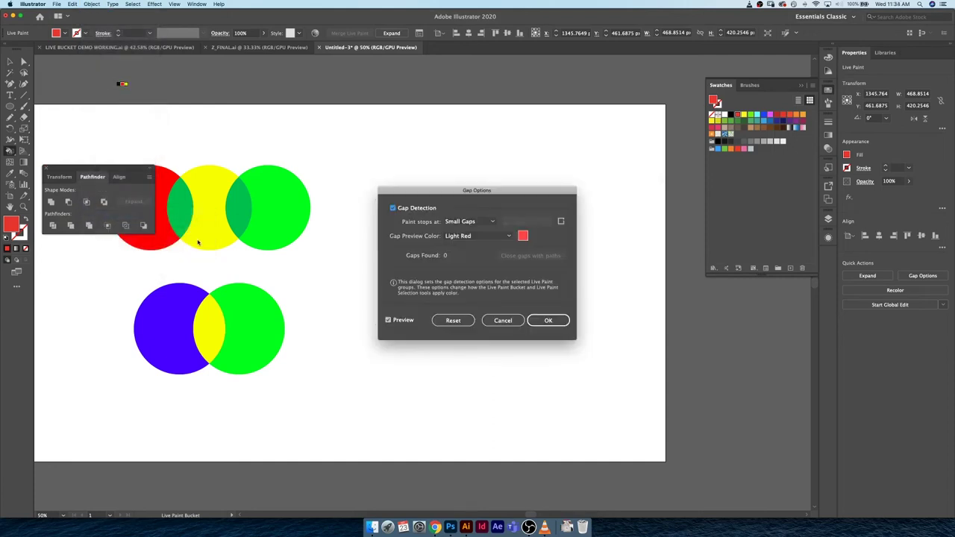
drag(486, 191, 303, 177)
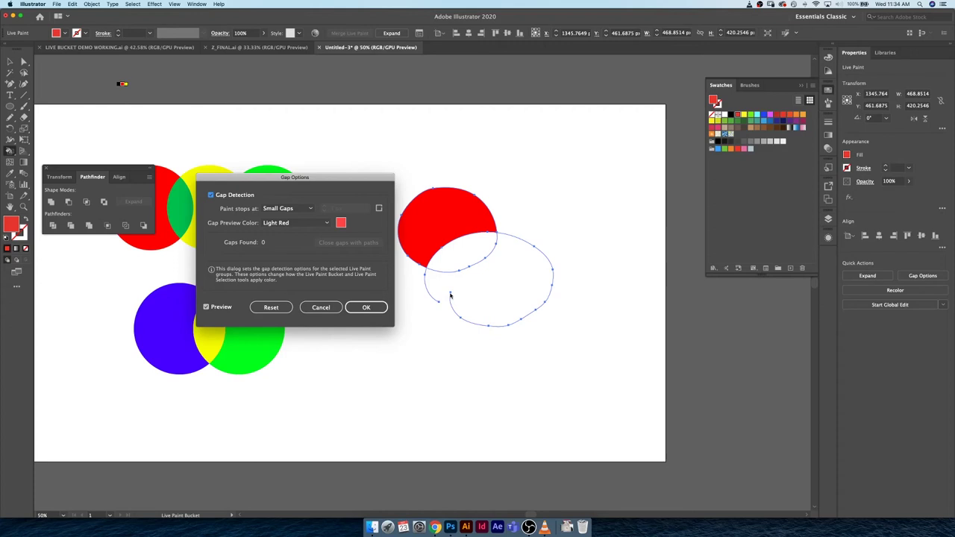
click(212, 195)
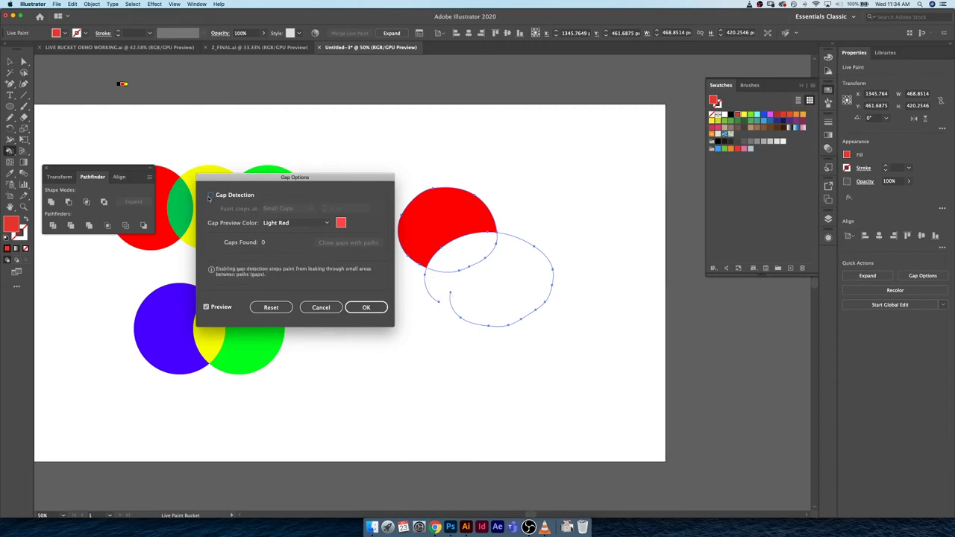
click(212, 195)
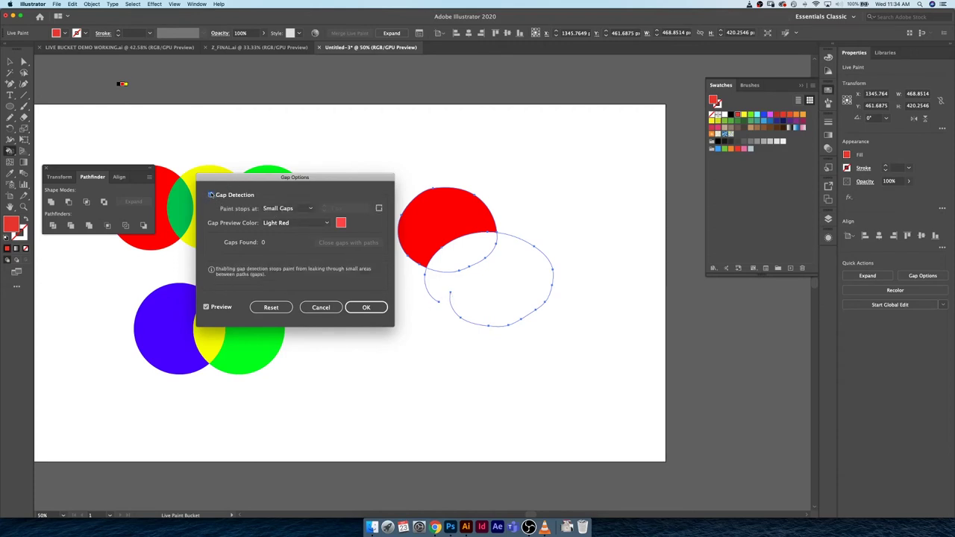
click(297, 211)
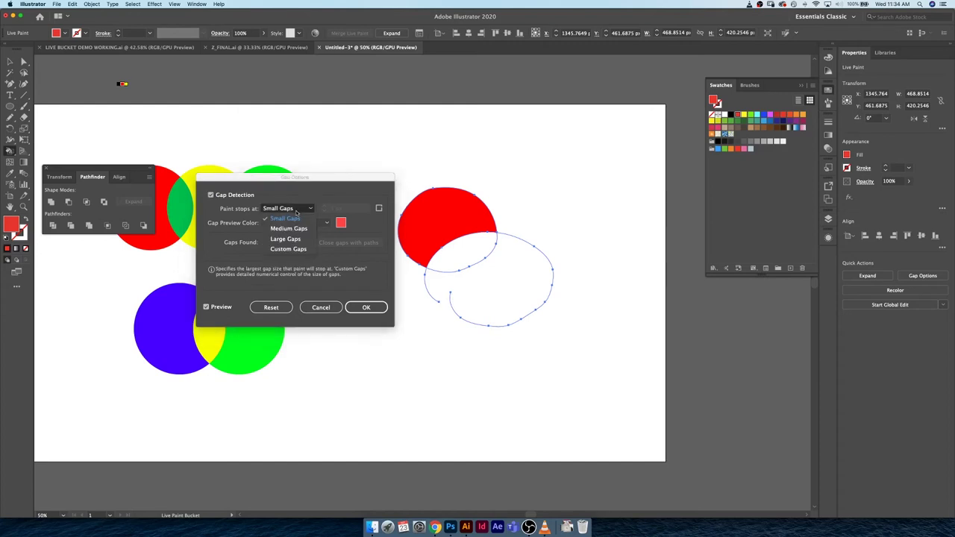
click(287, 239)
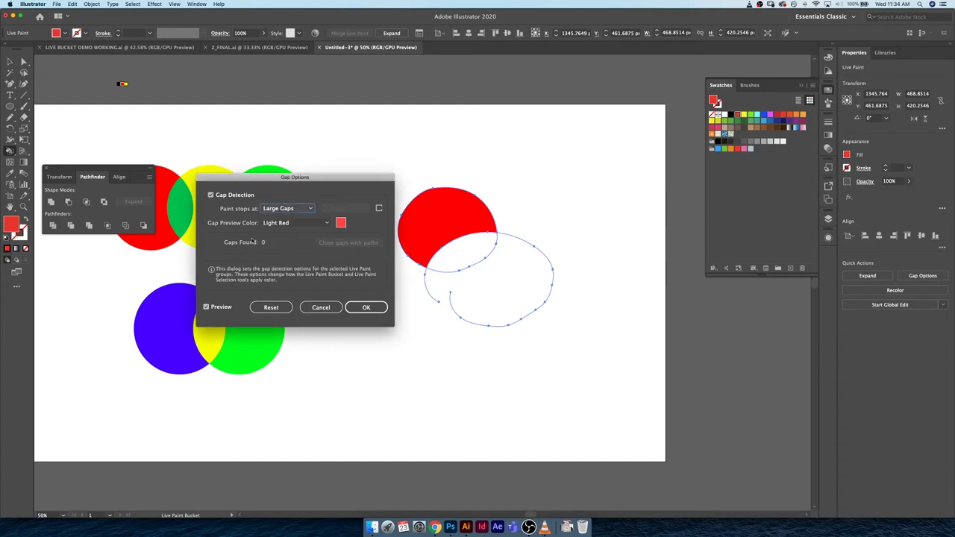
click(307, 210)
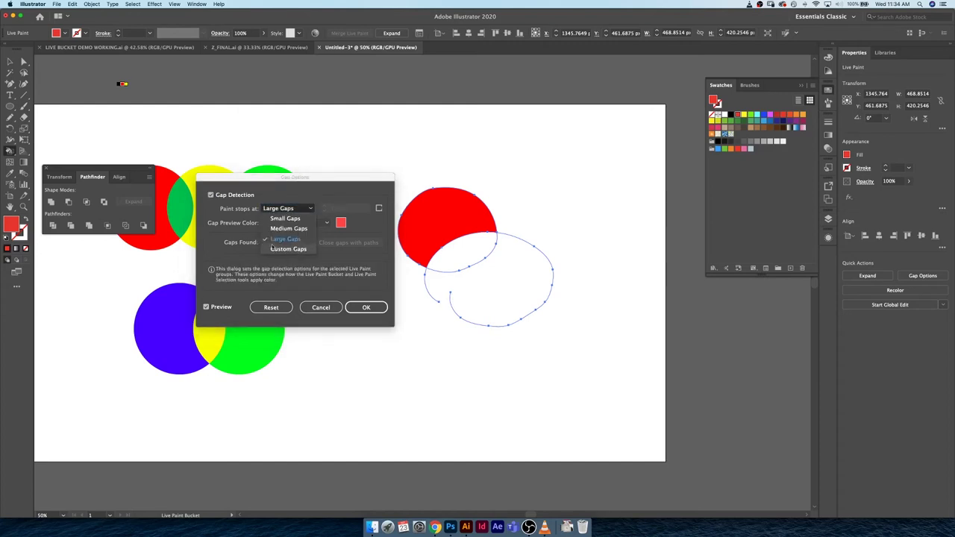
click(284, 240)
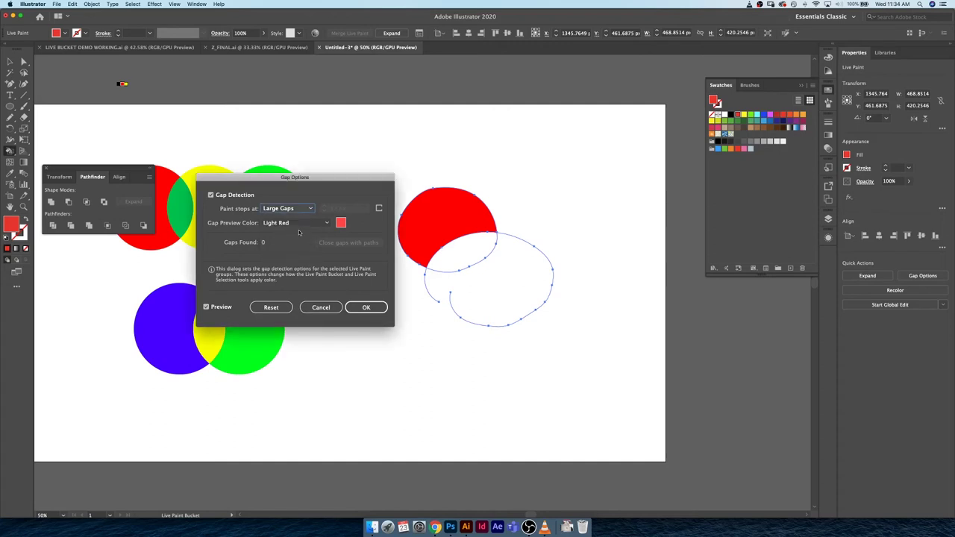
click(366, 307)
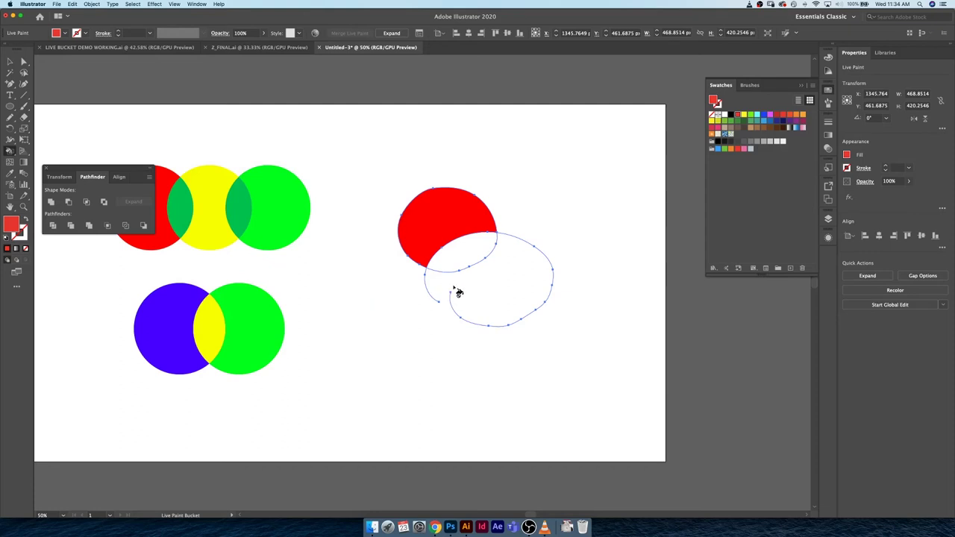
Nudge the anchor at the lower loop's open end left and down
key(a)
click(456, 297)
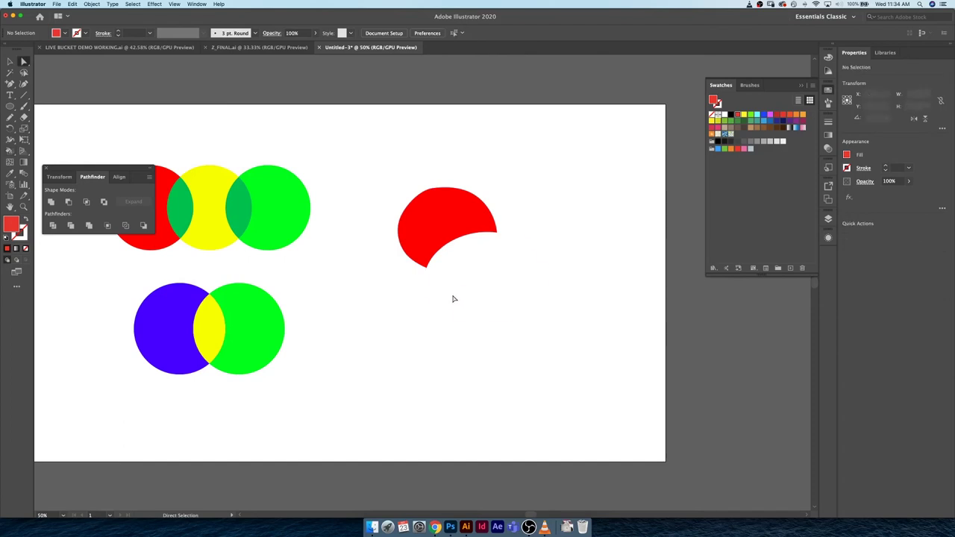
click(462, 303)
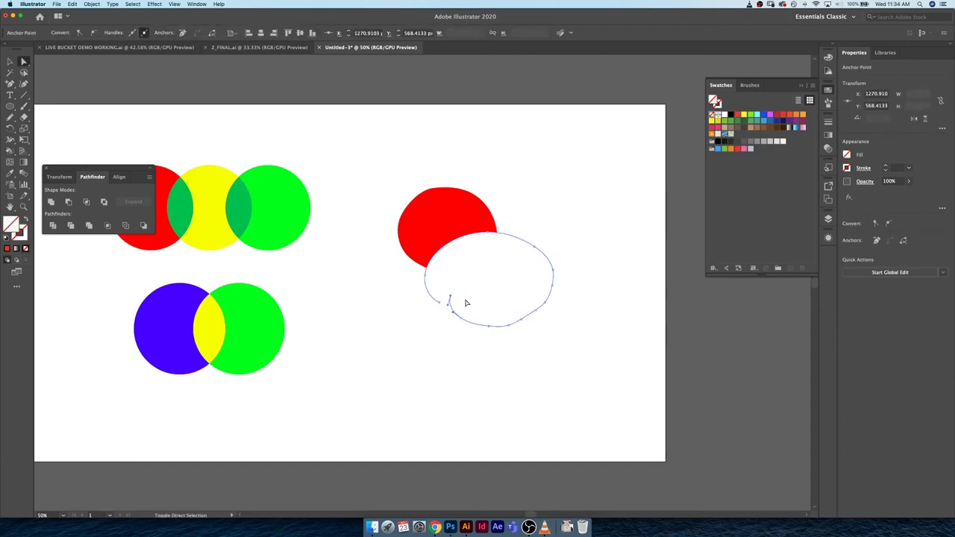
key(shift+Left)
key(shift+Left)
key(shift+Down)
key(shift+Down)
Reselect the Live Paint group with the Live Paint Bucket active and open the Object menu
key(v)
click(442, 304)
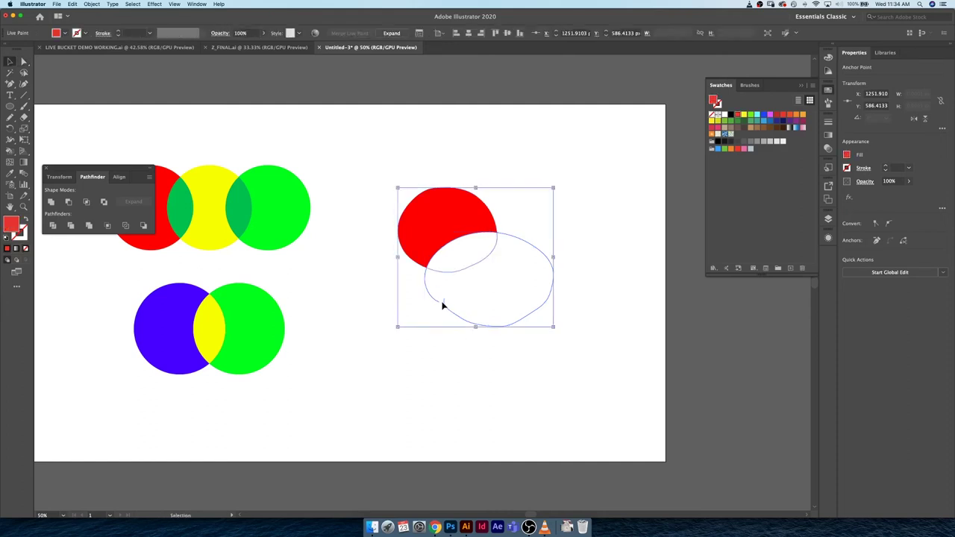
click(454, 356)
click(495, 307)
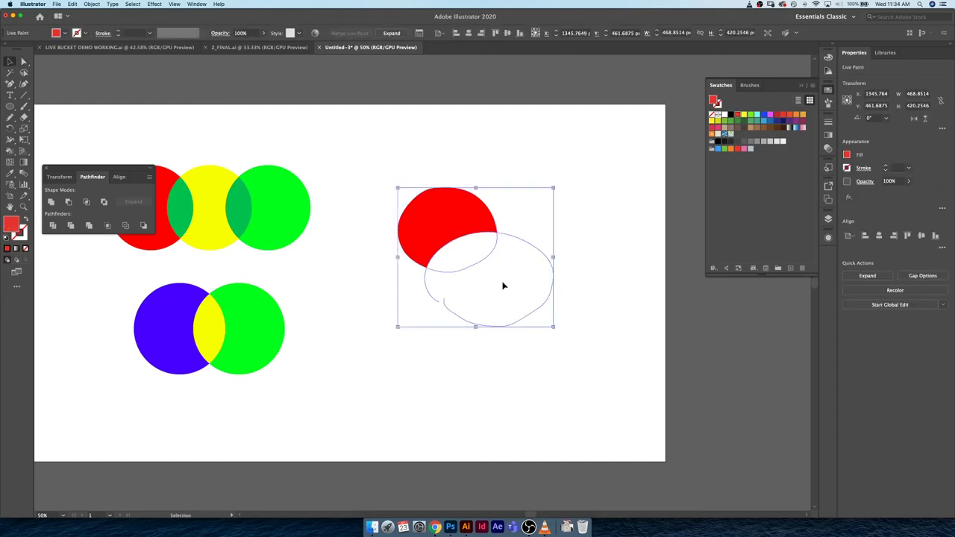
key(k)
click(91, 4)
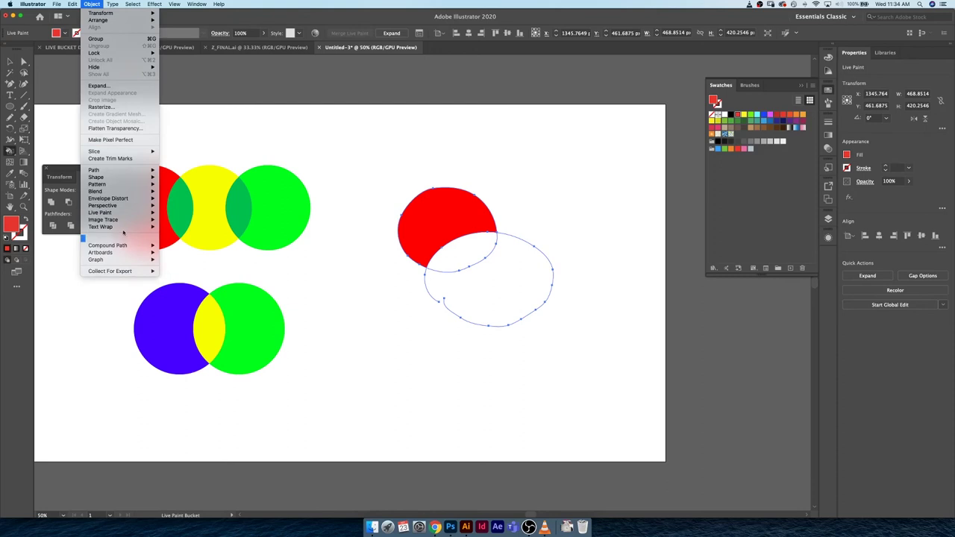
Open Live Paint Gap Options and switch Paint stops at to Custom Gaps
mouse_move(127, 213)
click(190, 246)
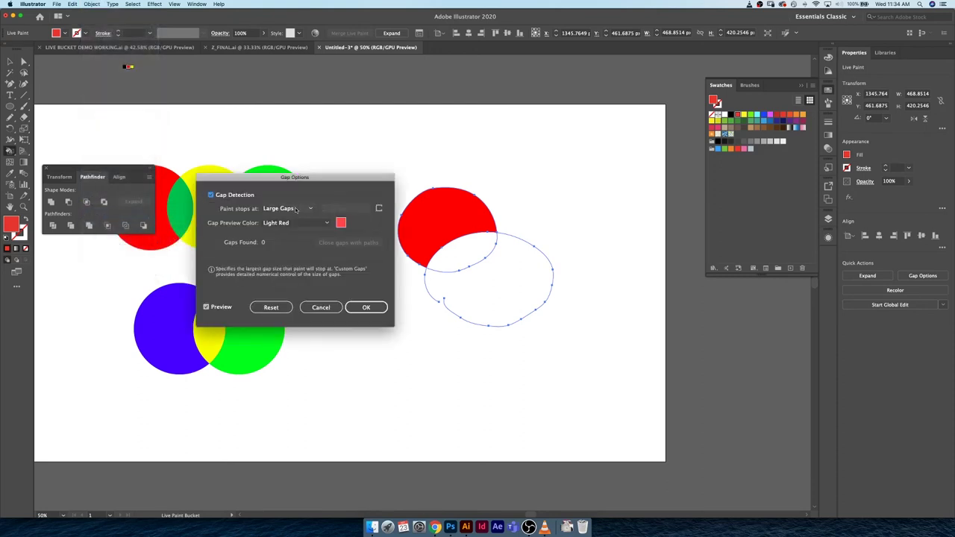
click(296, 210)
click(287, 219)
click(285, 210)
click(286, 220)
click(287, 209)
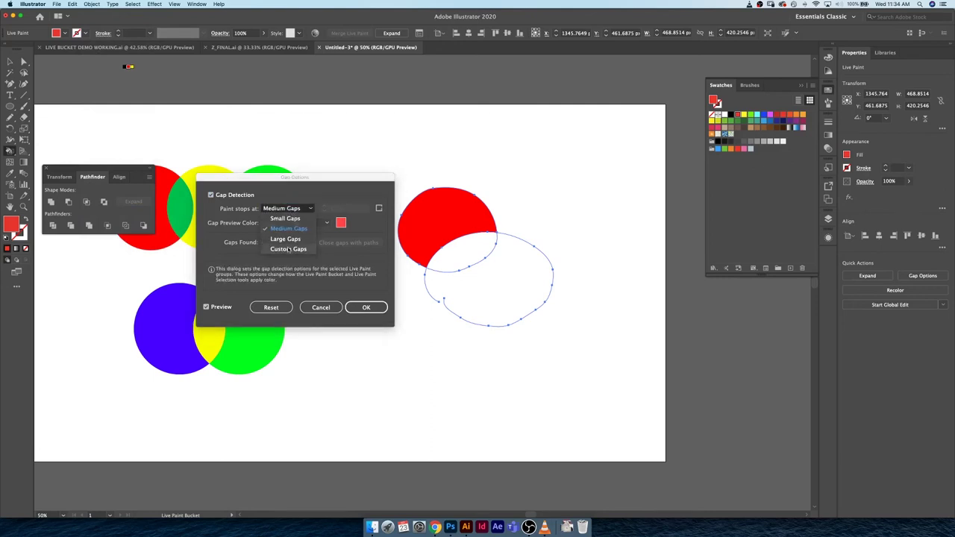
click(288, 249)
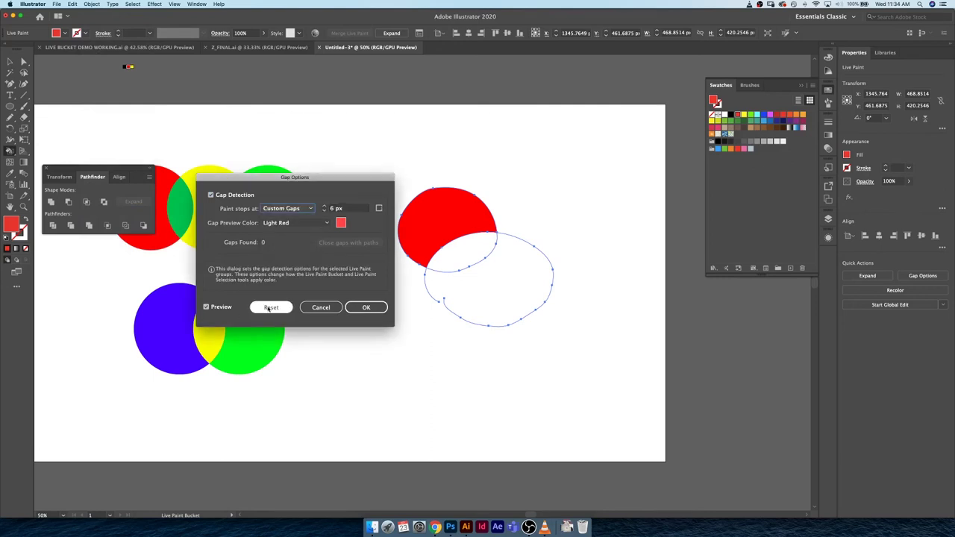
Raise the custom gap size to 20 px so 1 gap is found
click(323, 206)
click(323, 207)
click(323, 207)
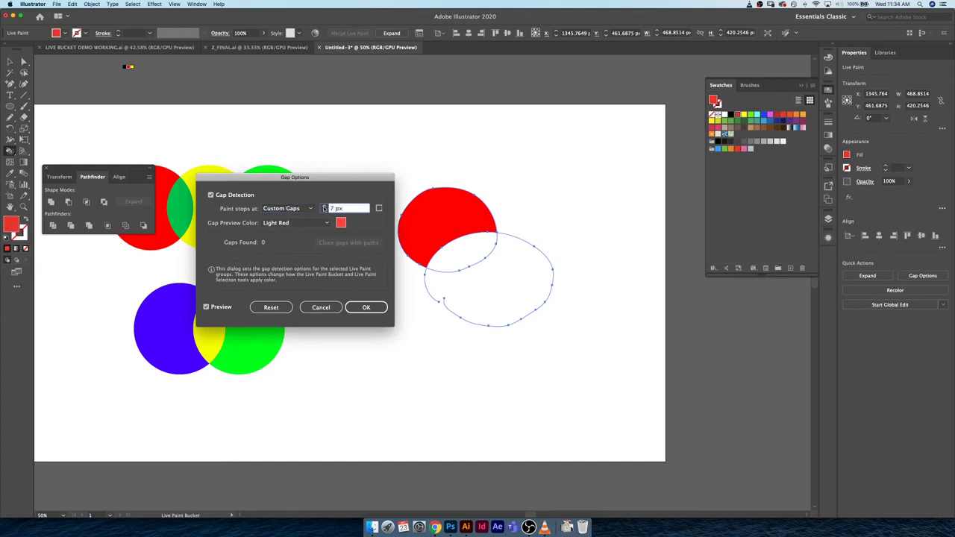
click(323, 206)
click(323, 206)
click(324, 206)
click(323, 207)
click(324, 207)
click(324, 207)
click(324, 207)
click(324, 208)
click(325, 208)
click(325, 208)
Apply the gap settings and fill the hand-drawn loop red
click(365, 308)
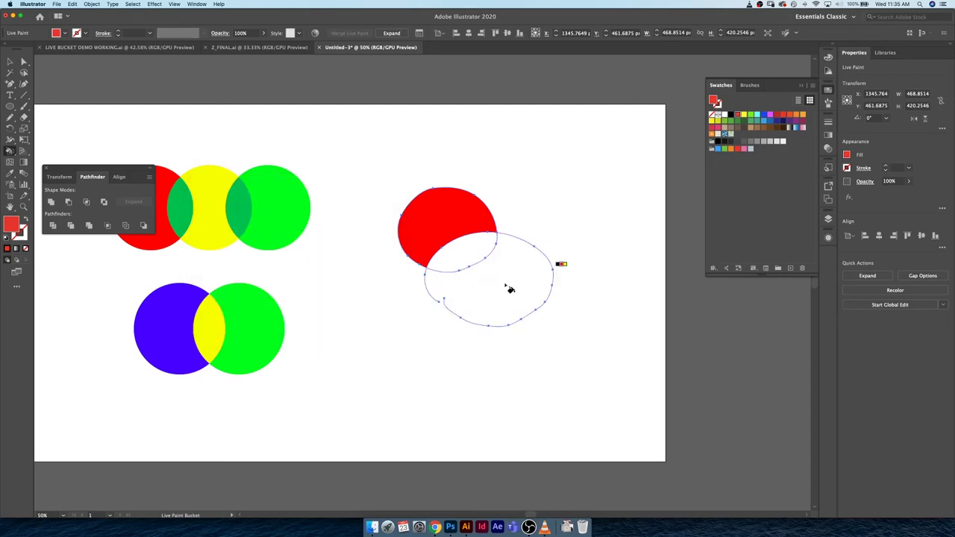
click(472, 296)
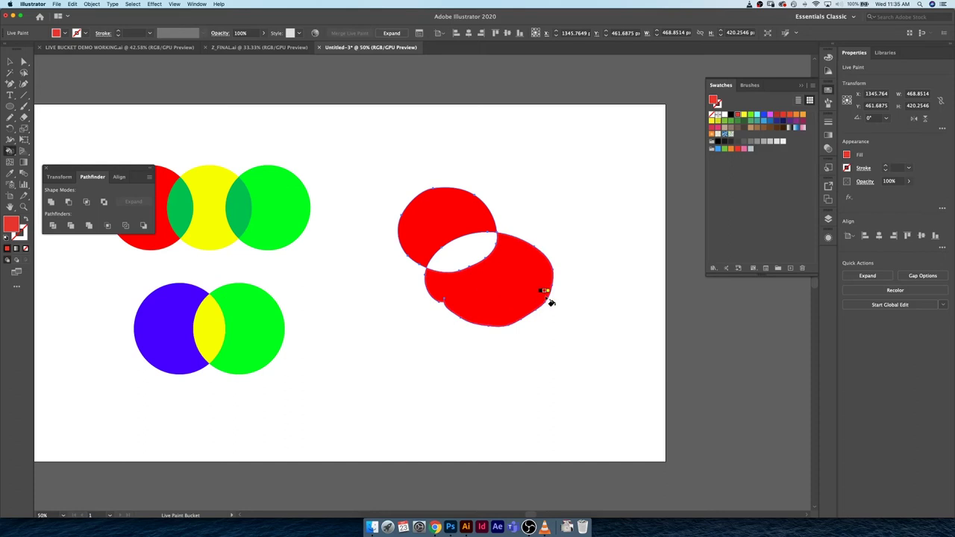
key(v)
key(super+equal)
key(super+equal)
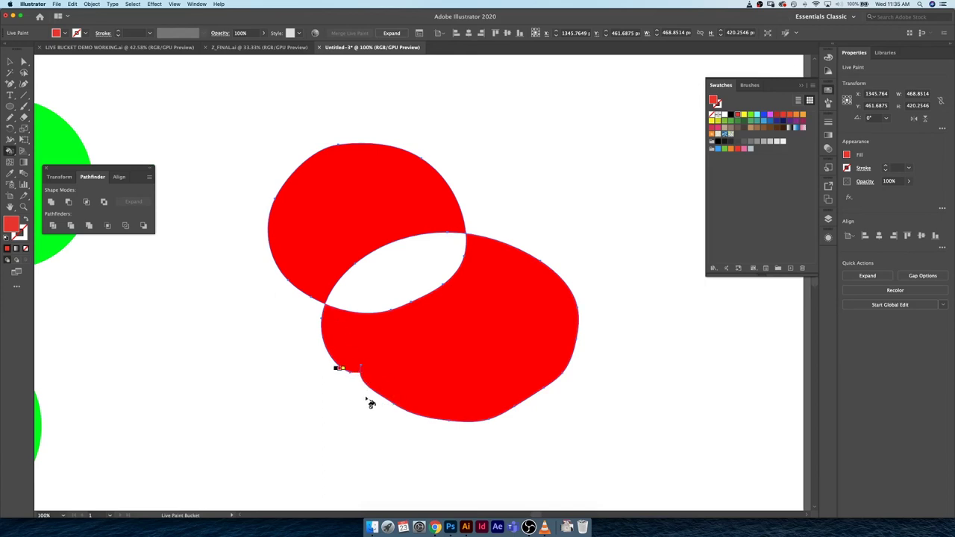
Zoom back out to 50% and paint the central overlap of the red shapes yellow
key(v)
key(super+minus)
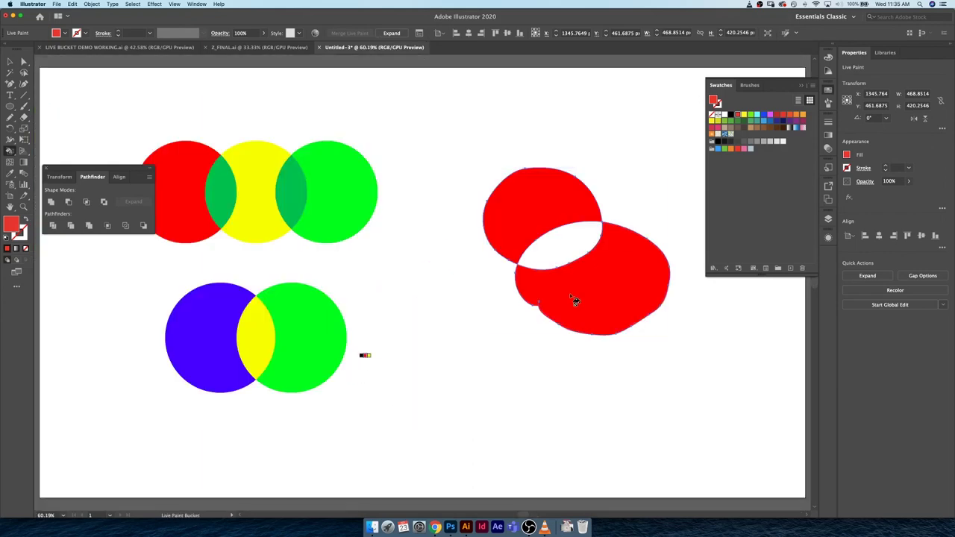
key(super+minus)
key(k)
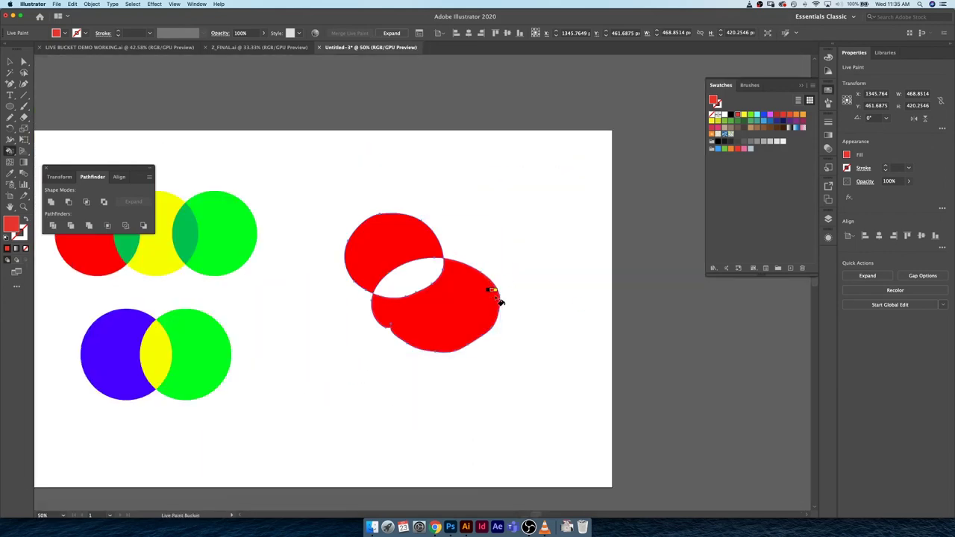
key(Right)
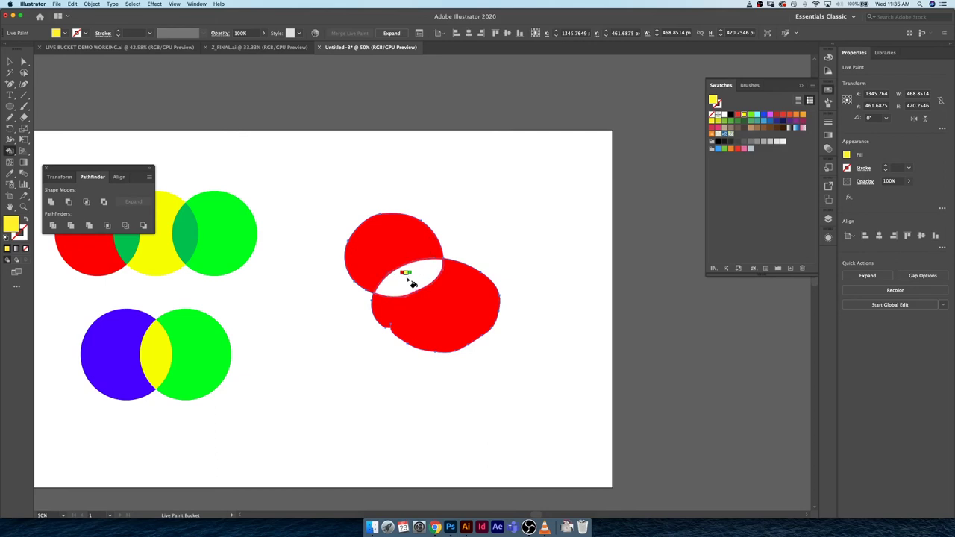
click(411, 274)
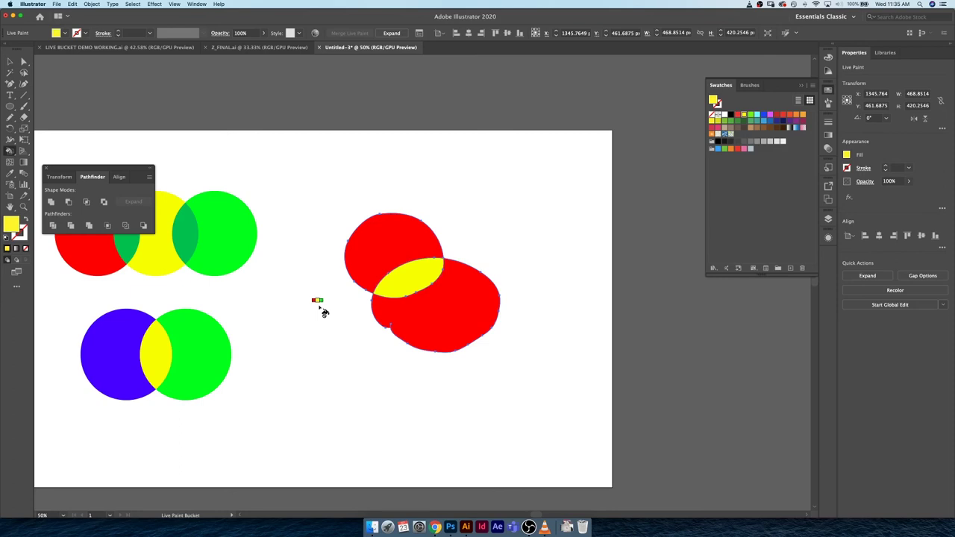
In Live Paint Bucket Options, enable Paint Strokes and set the highlight colour to cyan
key(Return)
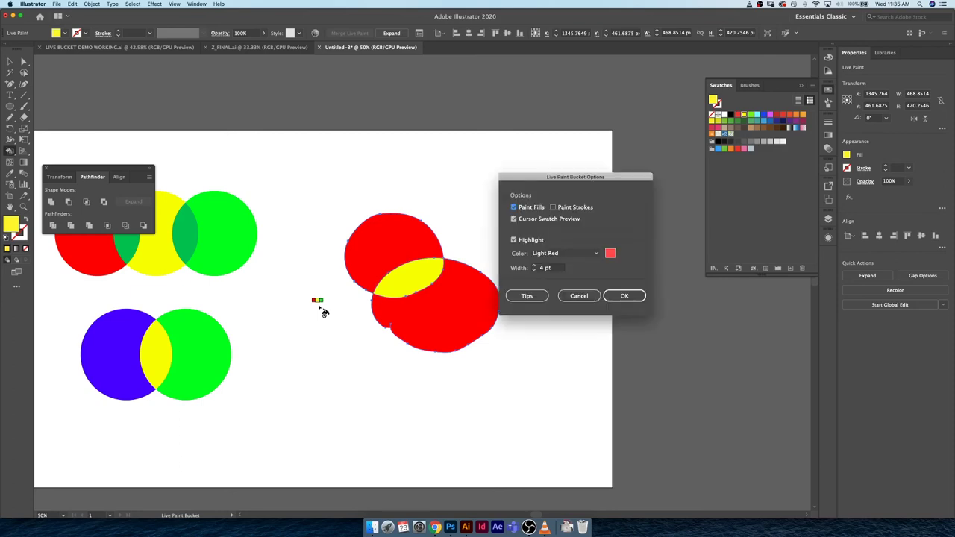
drag(536, 178, 497, 134)
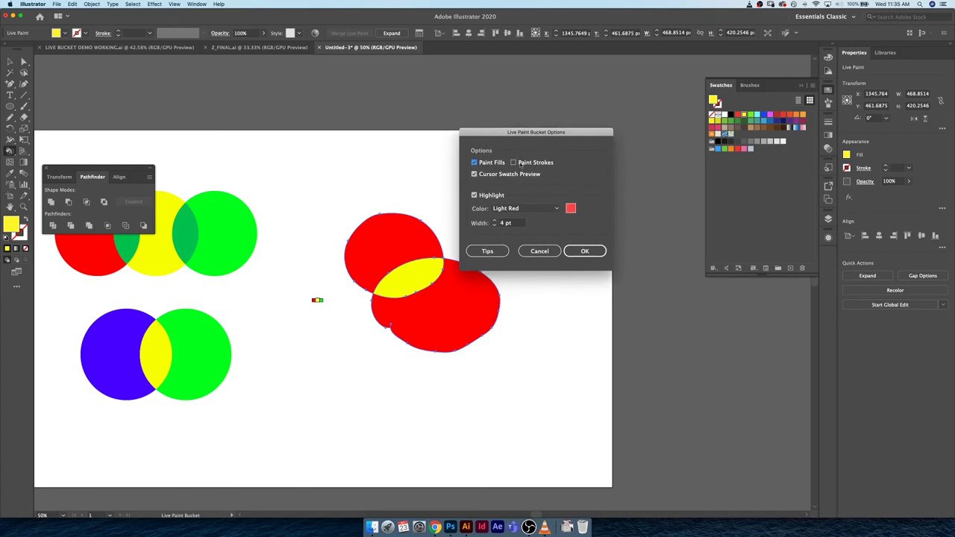
click(513, 163)
click(571, 209)
click(501, 218)
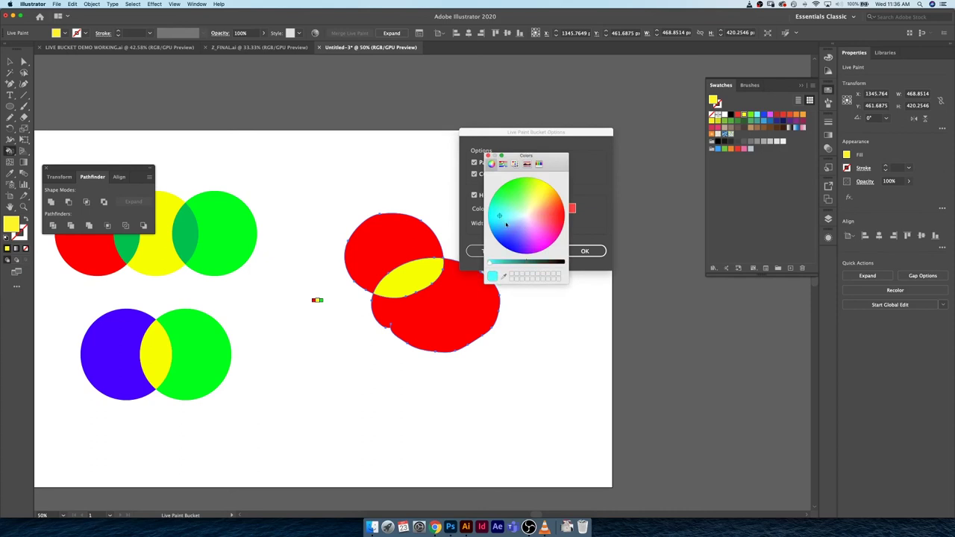
click(488, 156)
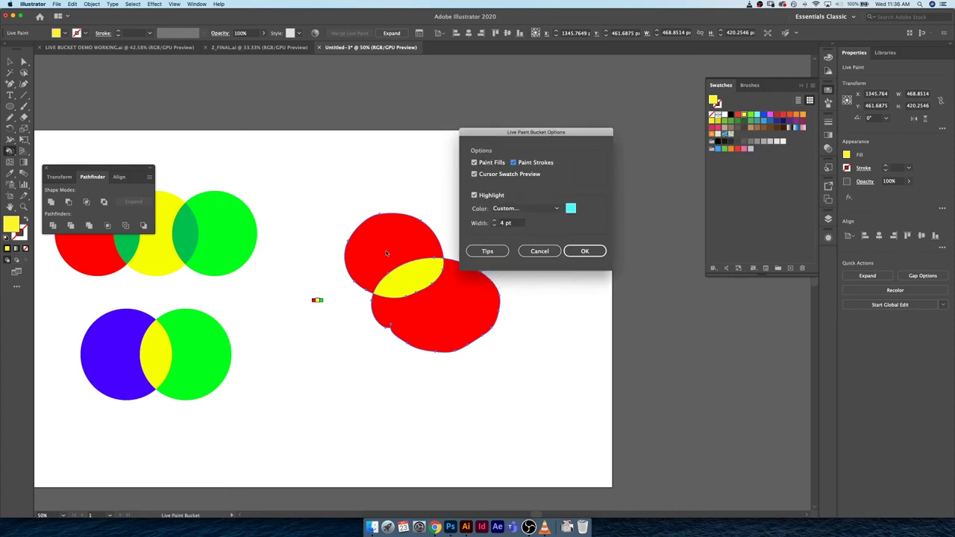
click(571, 209)
click(474, 174)
Confirm the bucket options, then with the Ellipse tool set fill red and stroke white
click(585, 251)
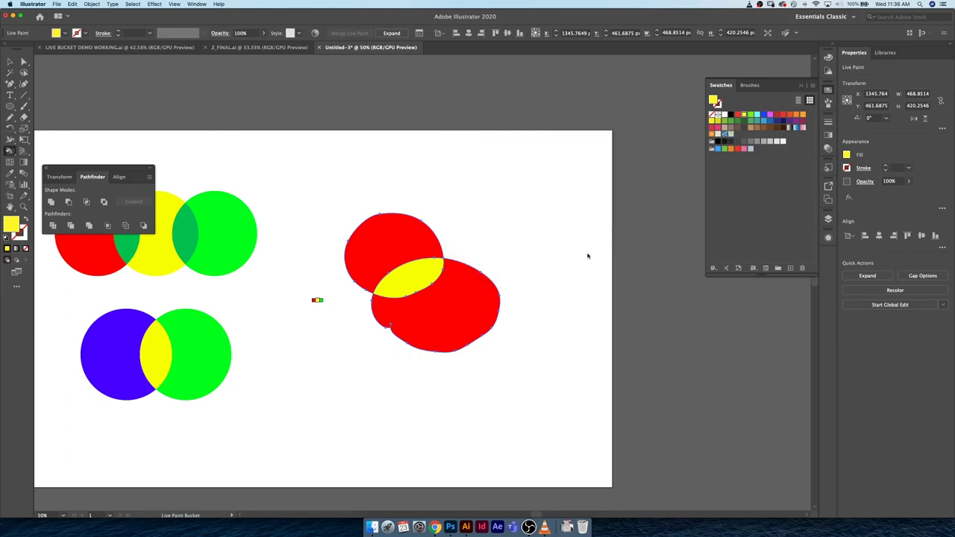
click(10, 106)
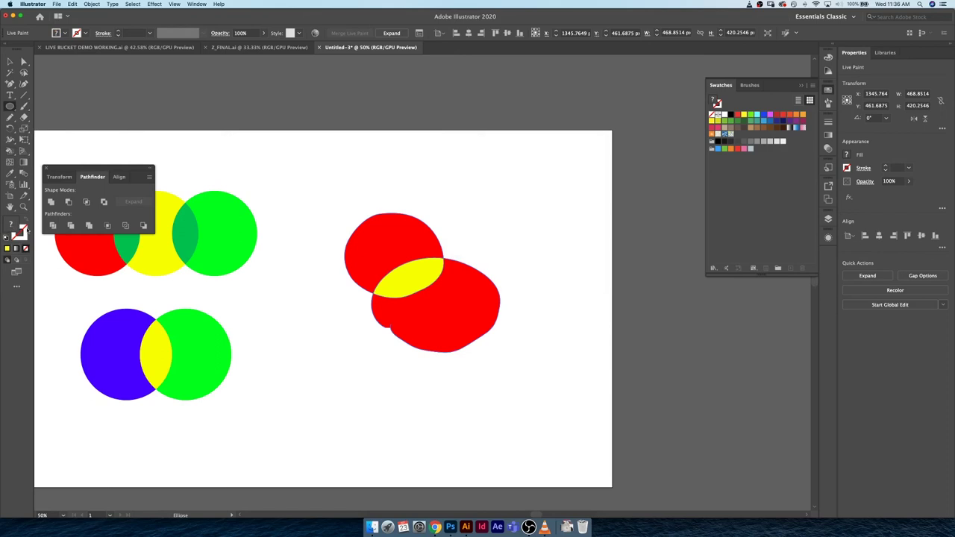
double_click(25, 230)
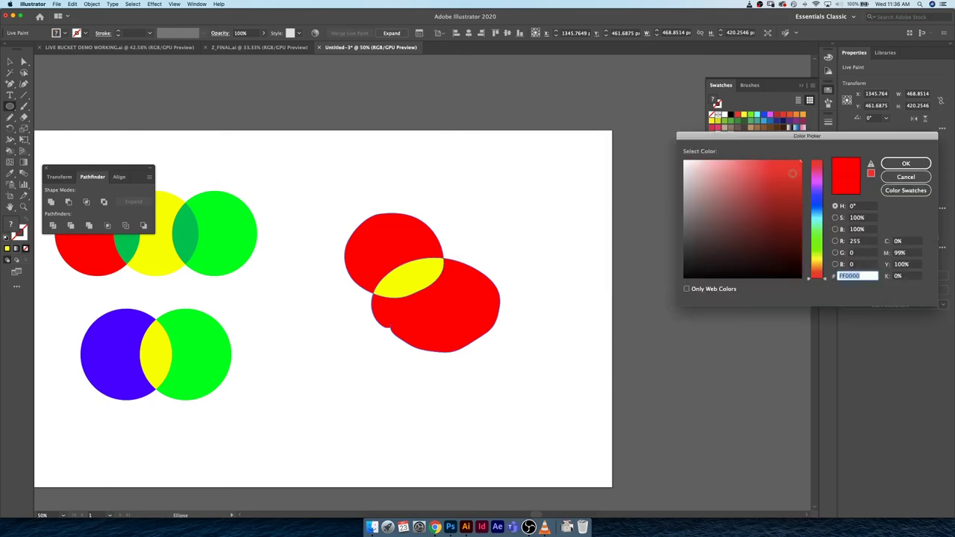
click(904, 163)
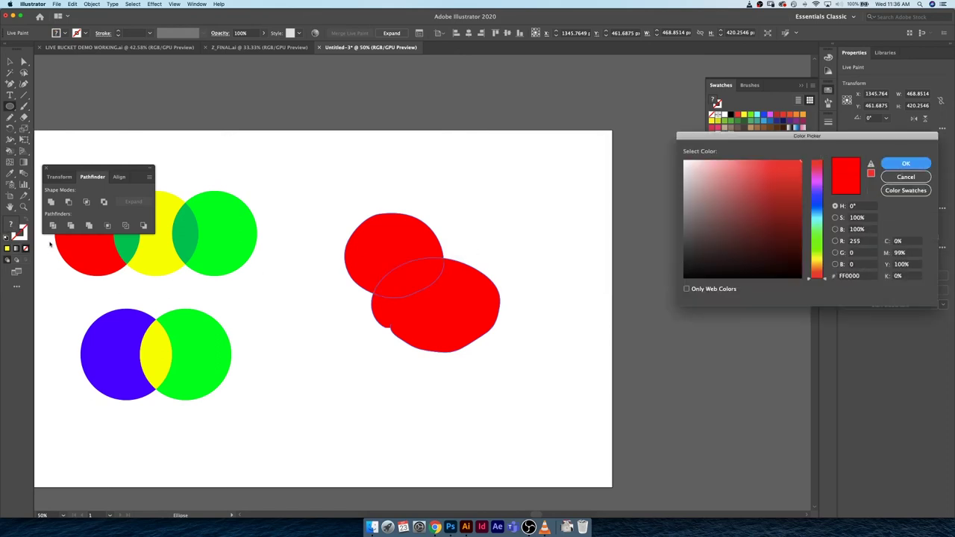
click(22, 234)
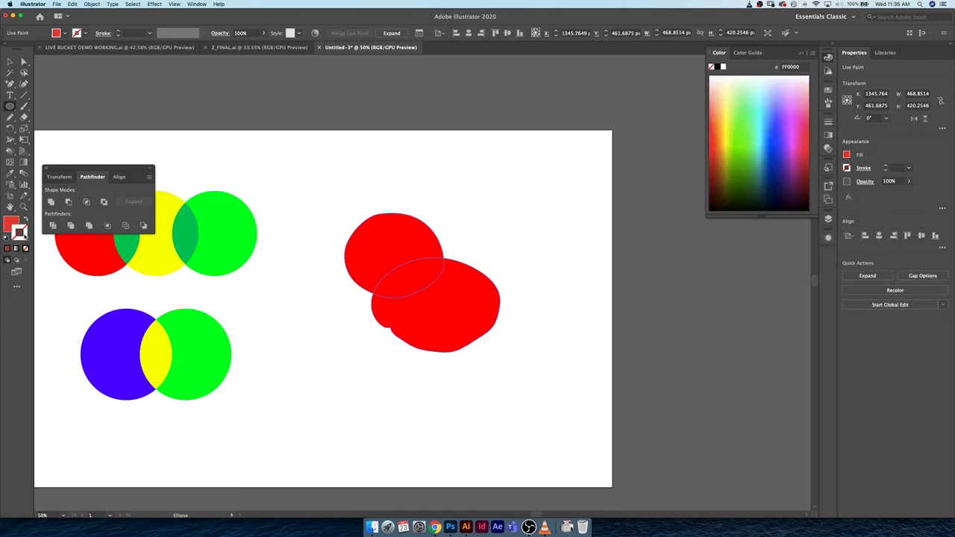
double_click(21, 233)
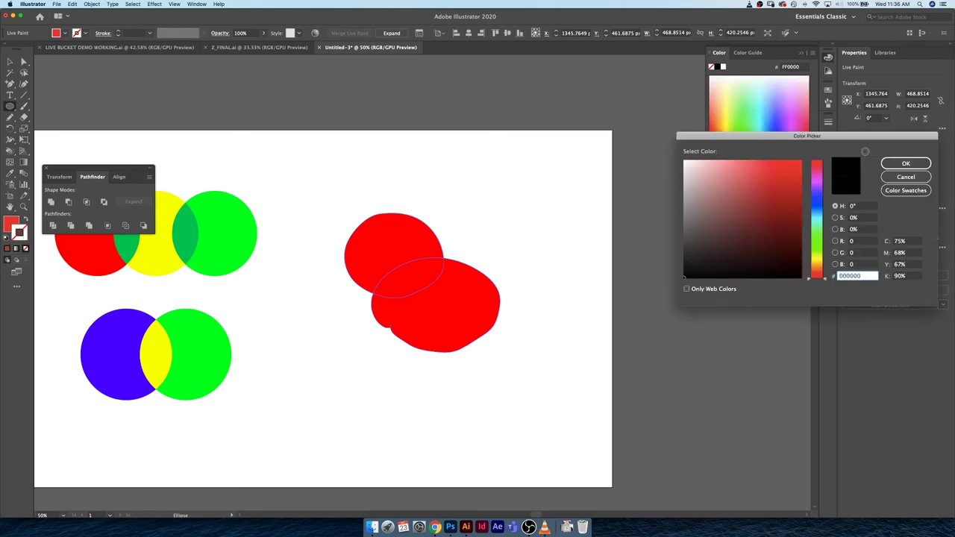
click(906, 164)
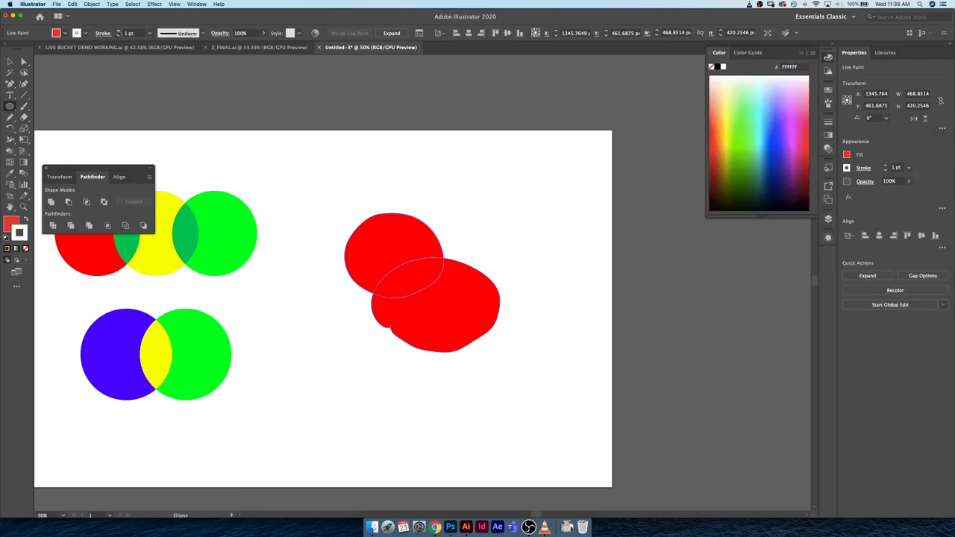
Thicken the white outline to 9 pt
click(118, 32)
click(118, 32)
click(117, 33)
click(118, 32)
click(118, 32)
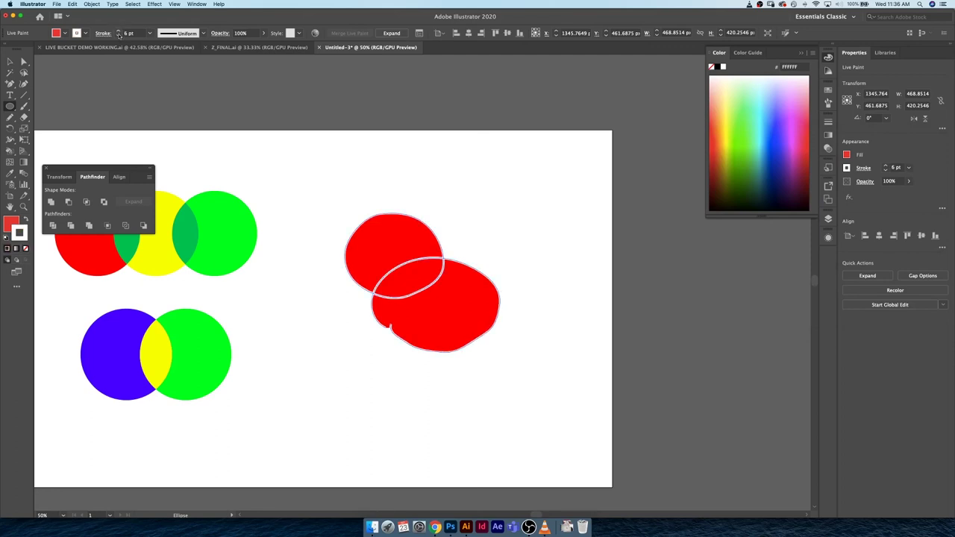
click(118, 32)
click(118, 32)
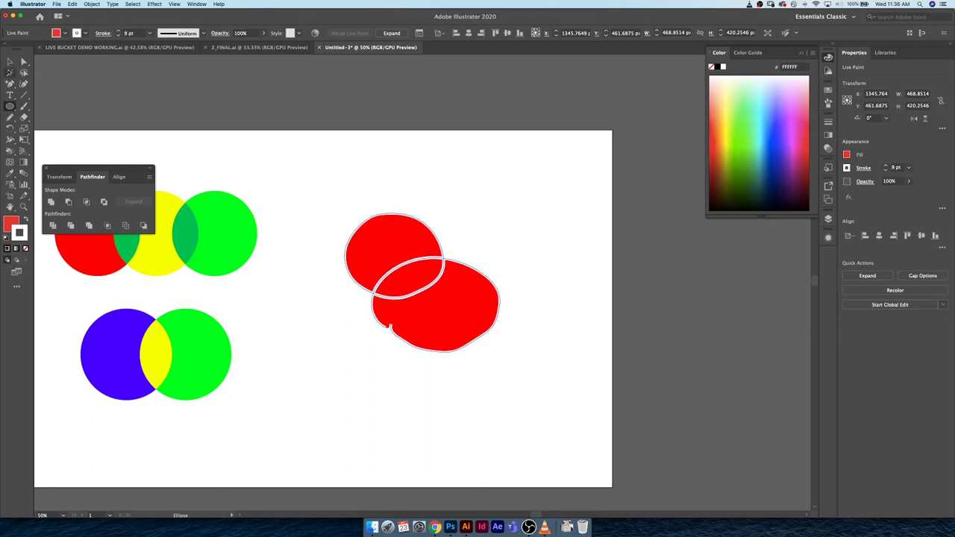
Deselect, make room below the shapes, and set the Ellipse tool's stroke to black
click(10, 61)
click(315, 390)
drag(307, 410, 389, 334)
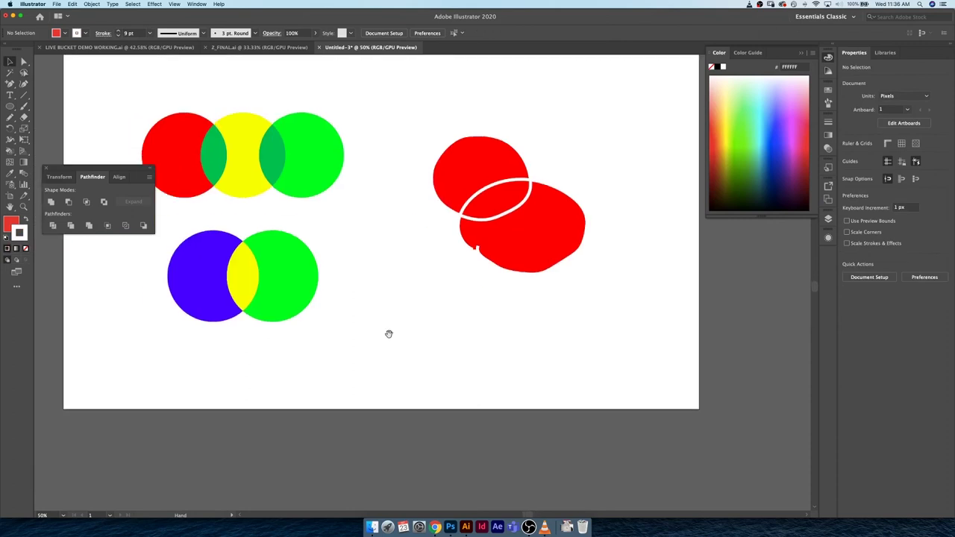
drag(10, 106, 28, 240)
double_click(26, 238)
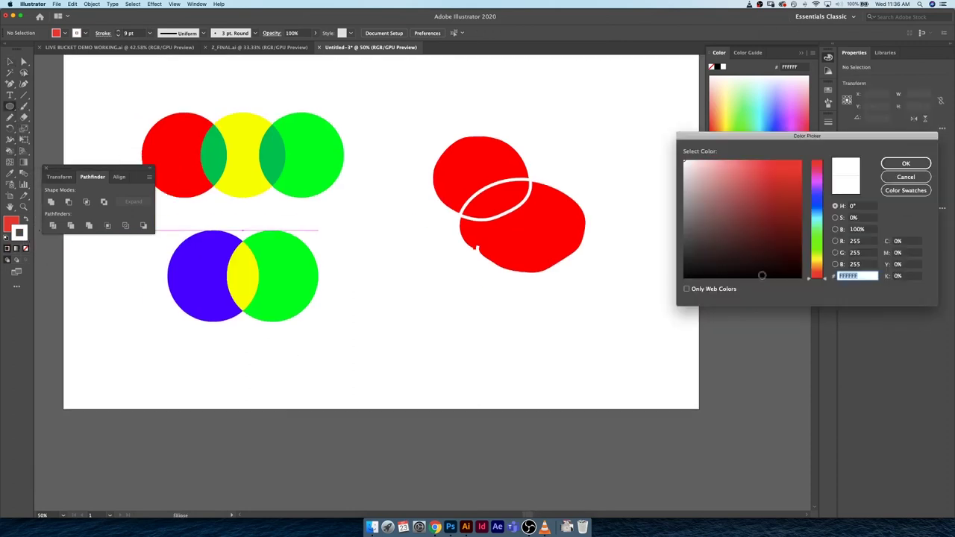
click(906, 164)
Draw a red circle with black outline below the loops and nudge it up and left
mouse_move(394, 286)
mouse_down()
mouse_move(526, 391)
mouse_move(502, 371)
mouse_up()
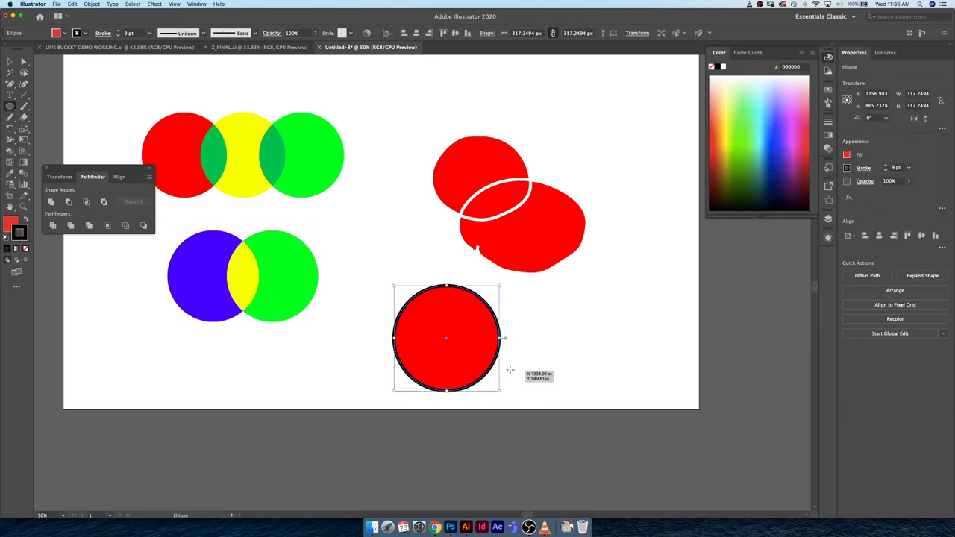
key(shift+Left)
key(shift+Left)
key(shift+Left)
key(shift+Left)
key(shift+Left)
key(shift+Left)
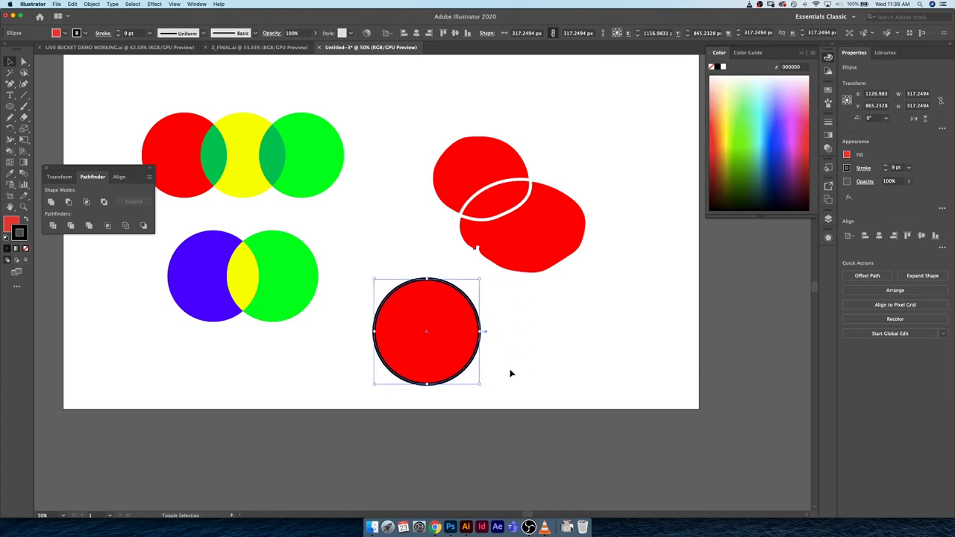
key(shift+Up)
key(shift+Up)
key(shift+Up)
With blue as the Live Paint colour, convert the circle to a Live Paint group and zoom in
key(k)
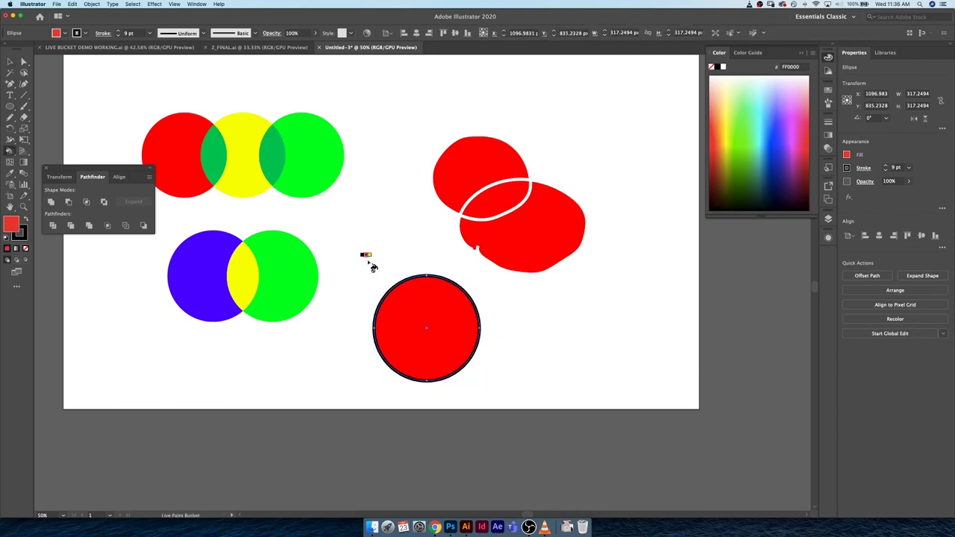
click(20, 236)
key(Right)
key(Right)
key(Right)
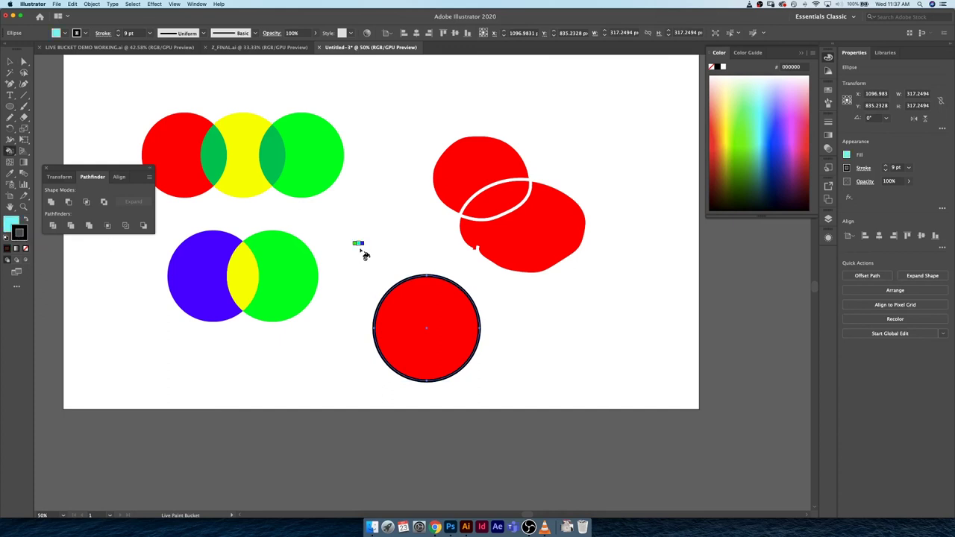
key(Right)
key(Right)
key(Left)
click(395, 296)
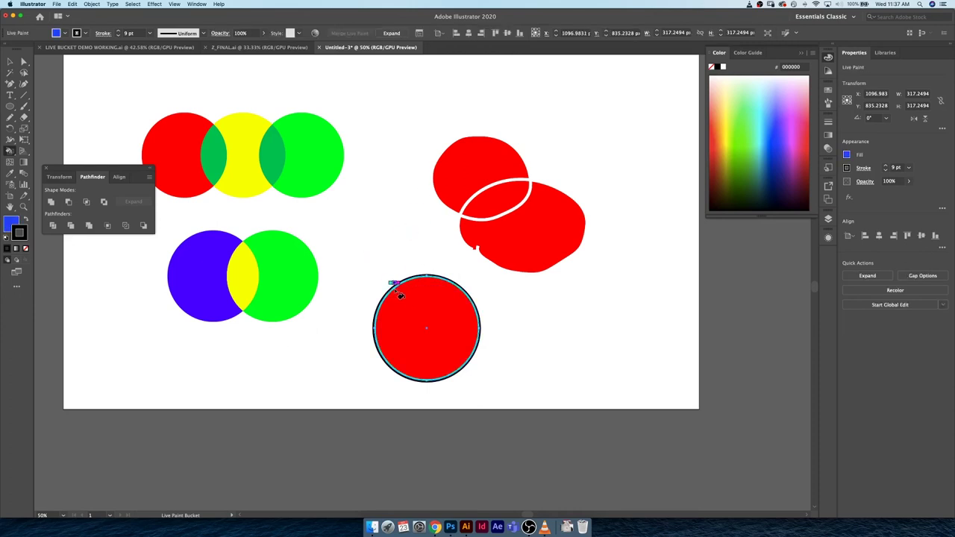
key(super+equal)
key(super+equal)
key(super+equal)
key(super+equal)
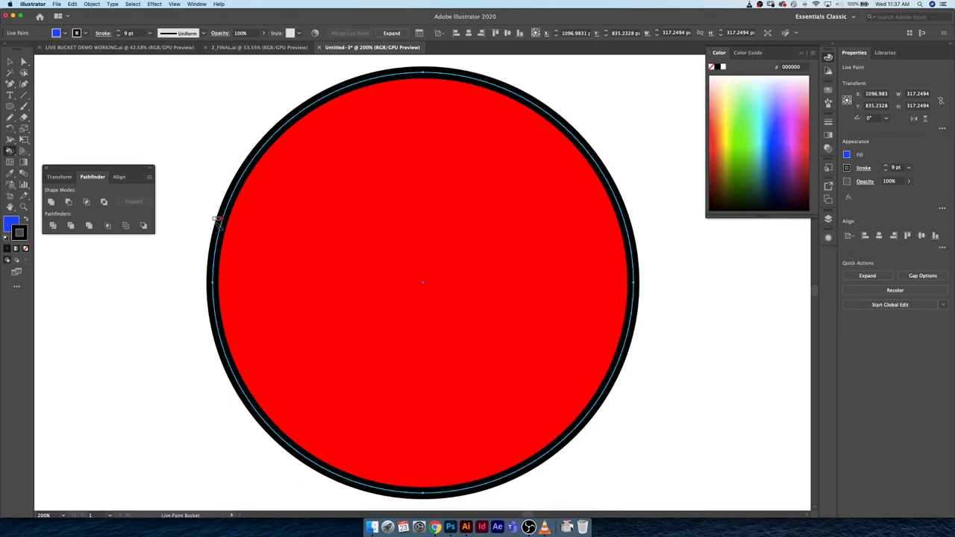
Try a None stroke and blue fill, undo back to red with black outline, and show Brushes
click(26, 248)
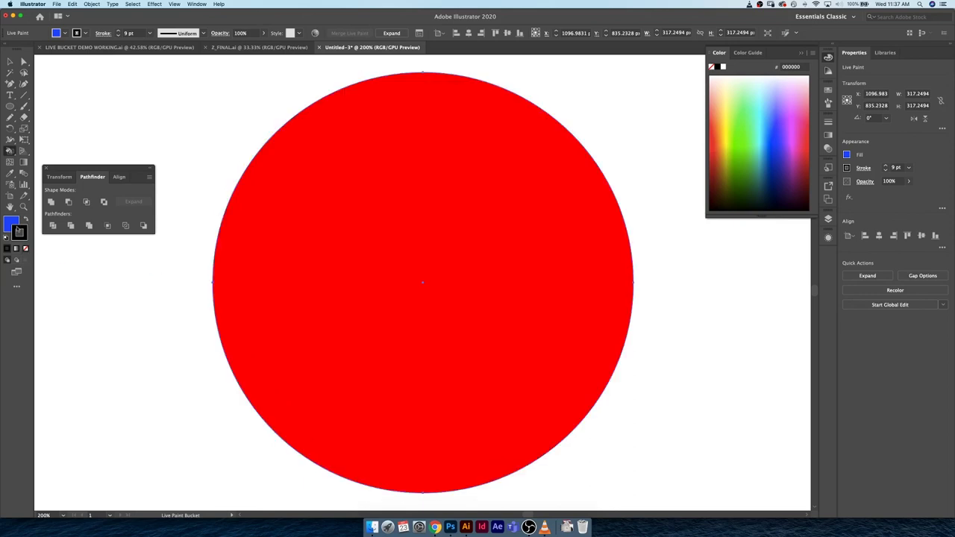
click(11, 221)
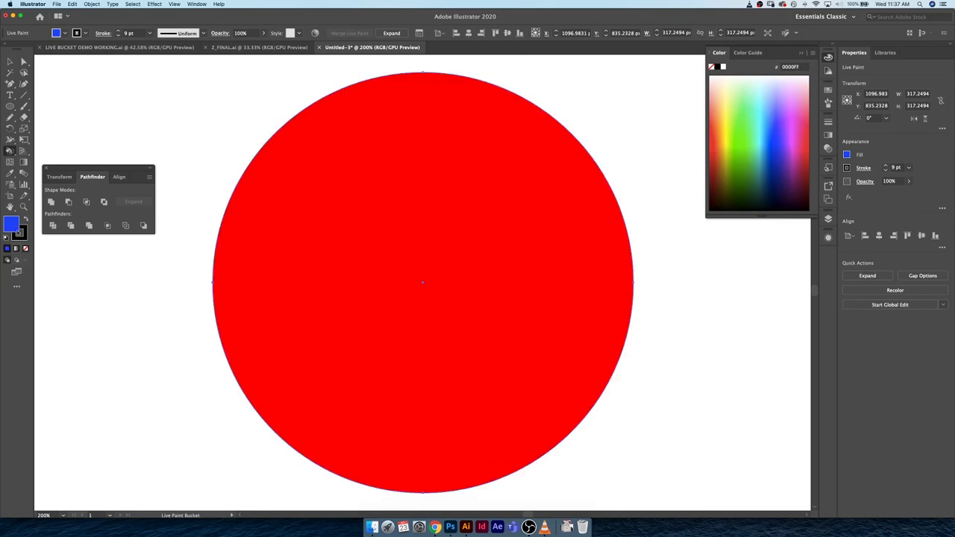
click(247, 181)
key(super+z)
key(super+z)
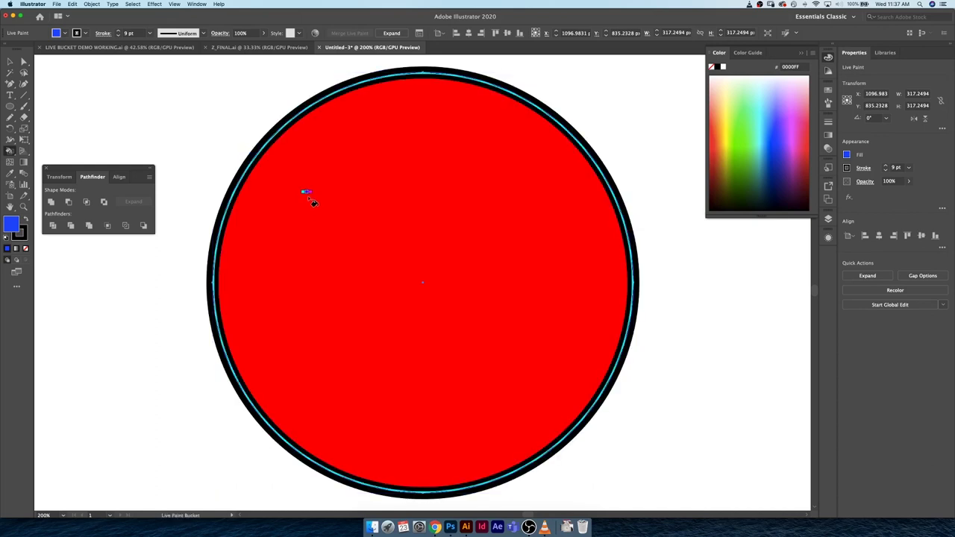
click(22, 233)
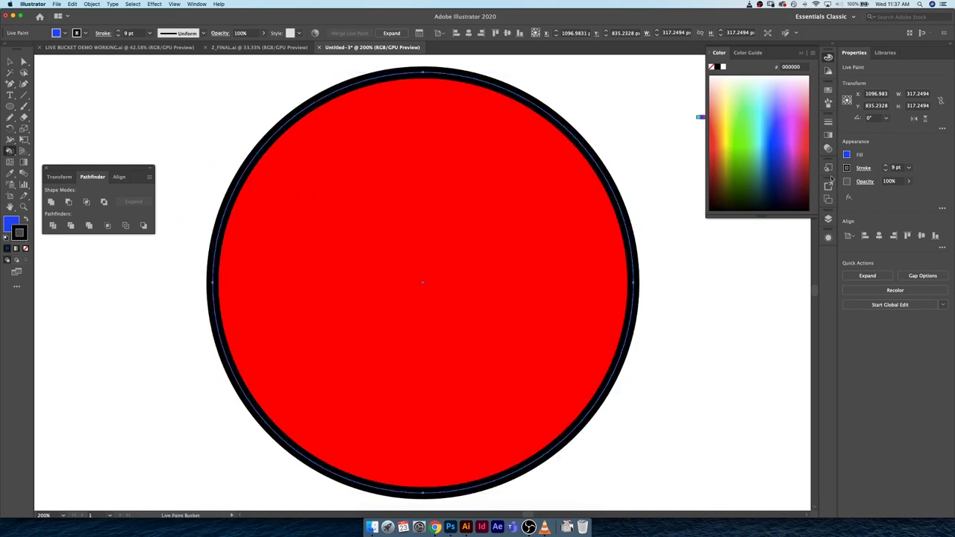
click(827, 105)
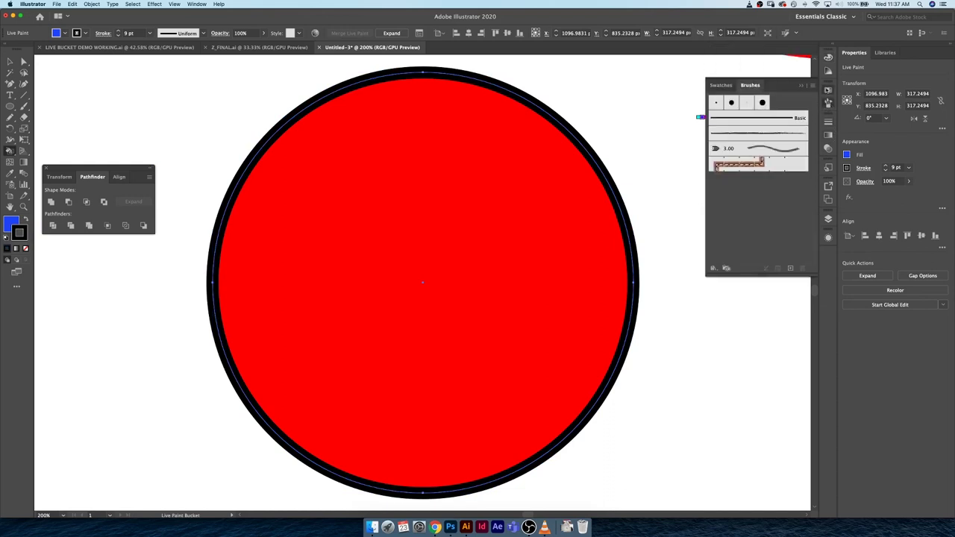
Recolour the Live Paint circle's 9 pt black outline to teal 00A595
click(828, 90)
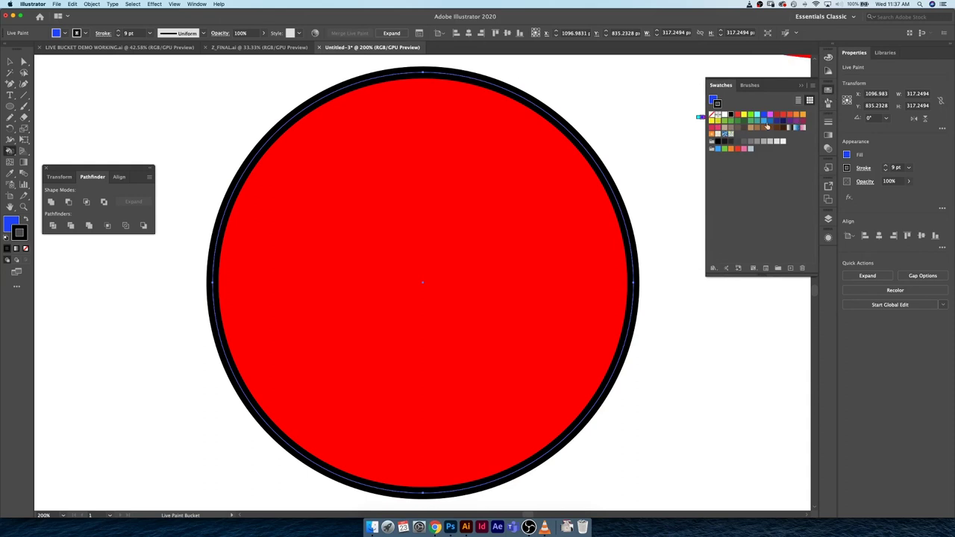
double_click(718, 103)
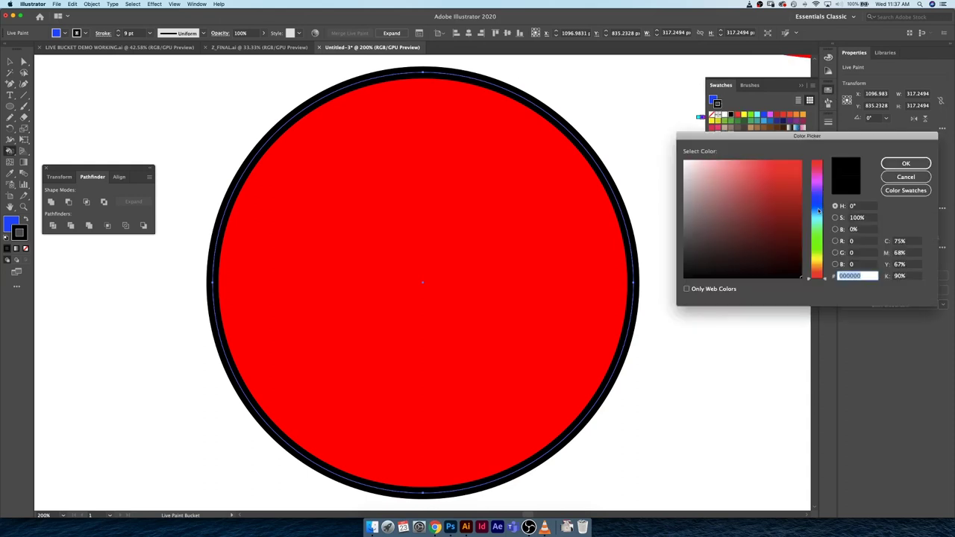
drag(818, 211, 820, 225)
click(783, 186)
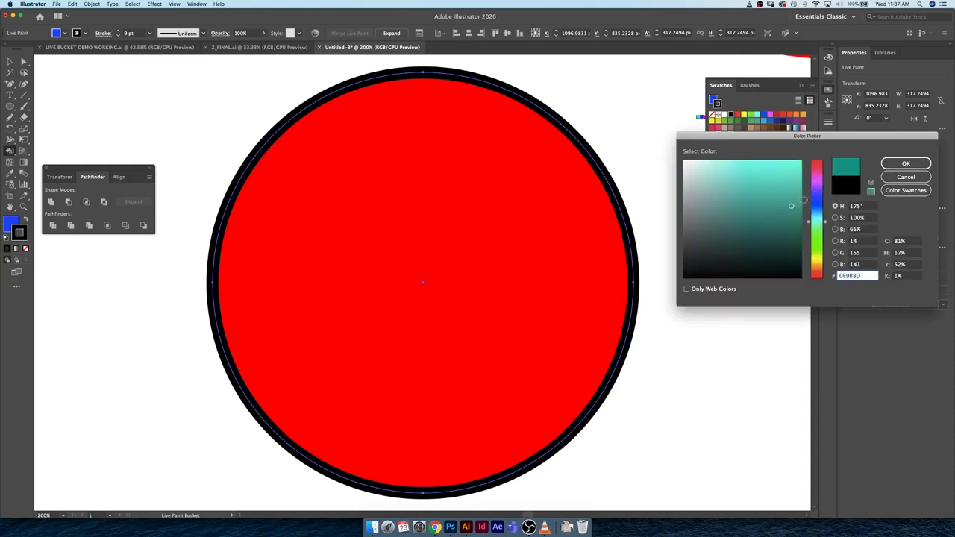
click(906, 164)
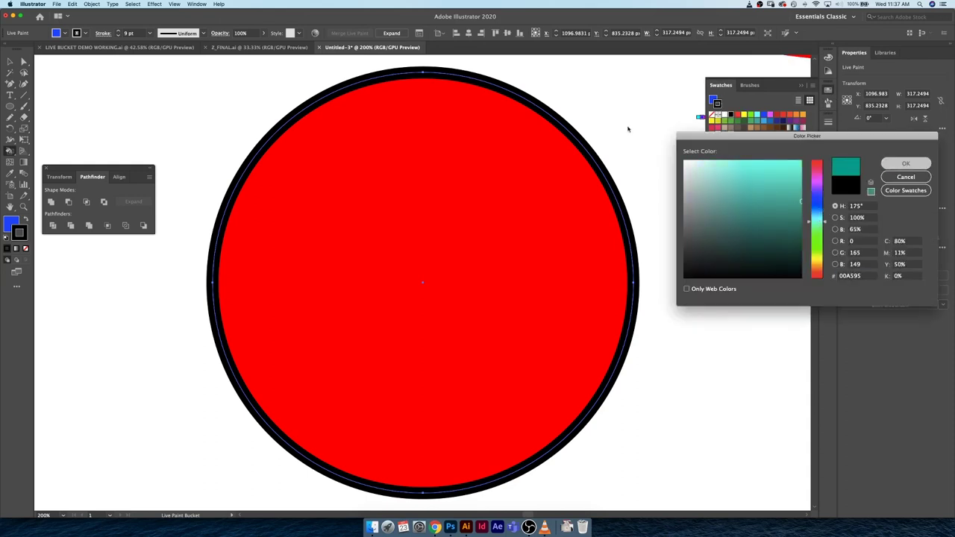
key(Left)
click(573, 132)
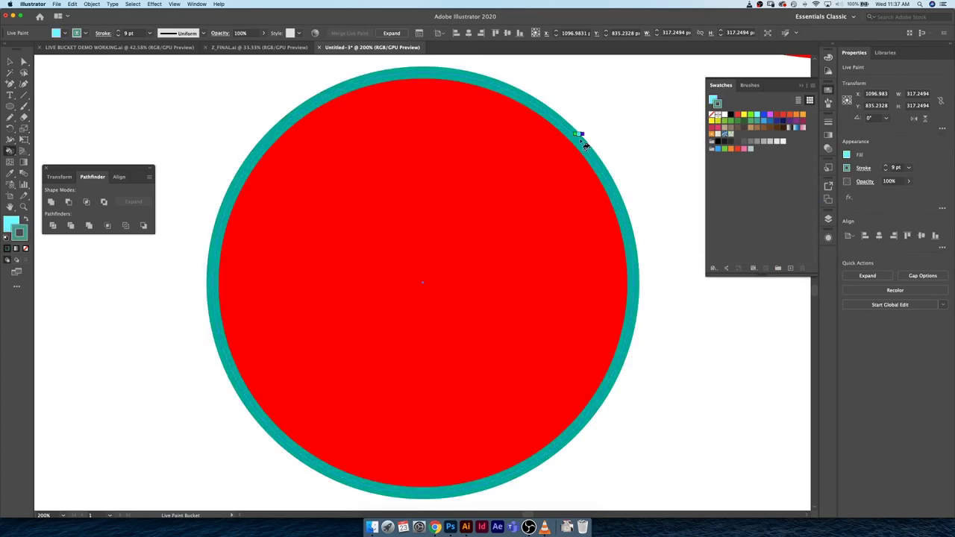
Move the teal-outlined circle up and left beside the blue and green circles
key(super+shift+a)
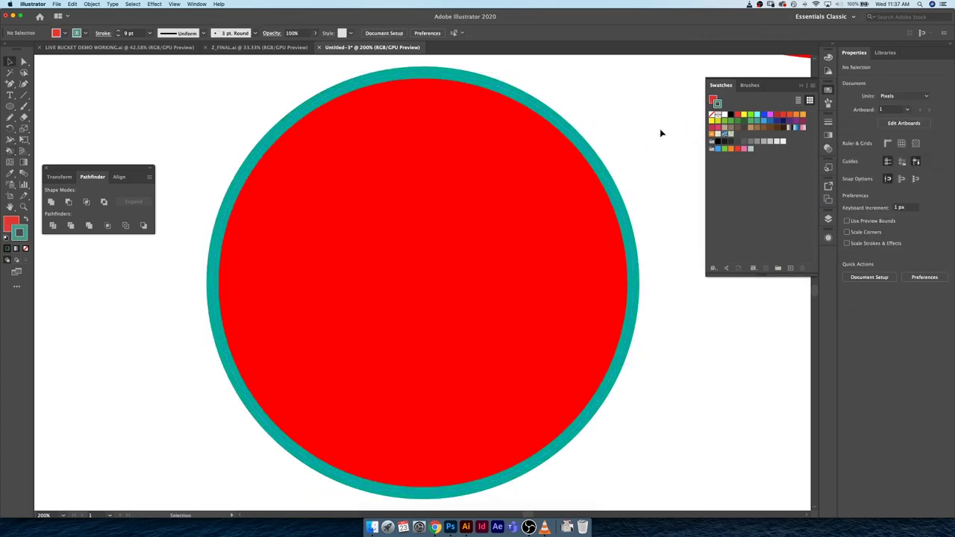
key(super+minus)
key(super+minus)
key(super+minus)
key(super+plus)
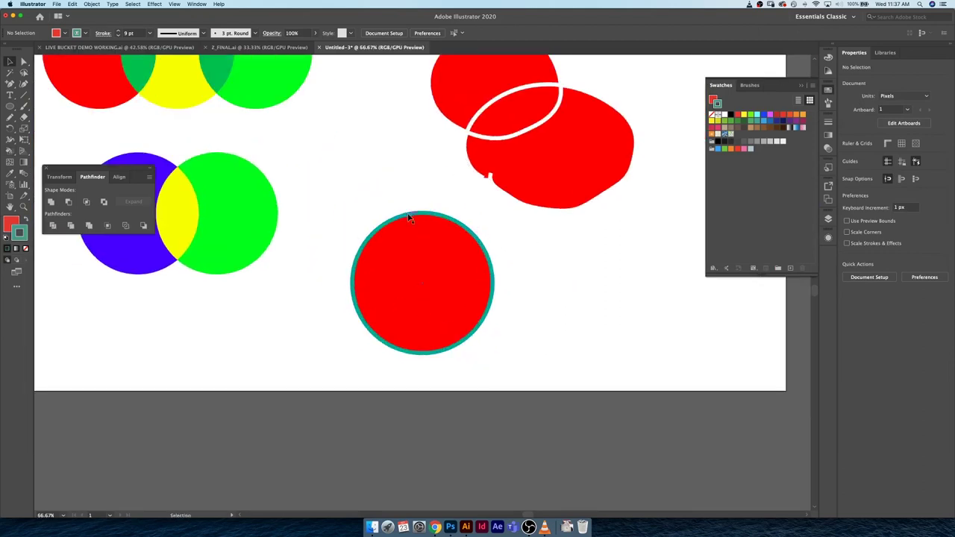
key(super+minus)
key(super+minus)
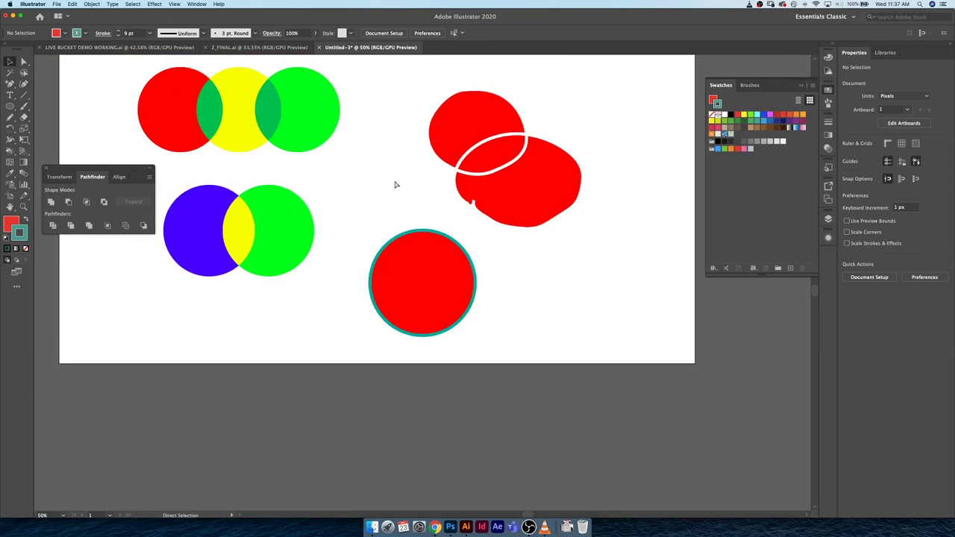
key(super+plus)
drag(426, 261, 397, 220)
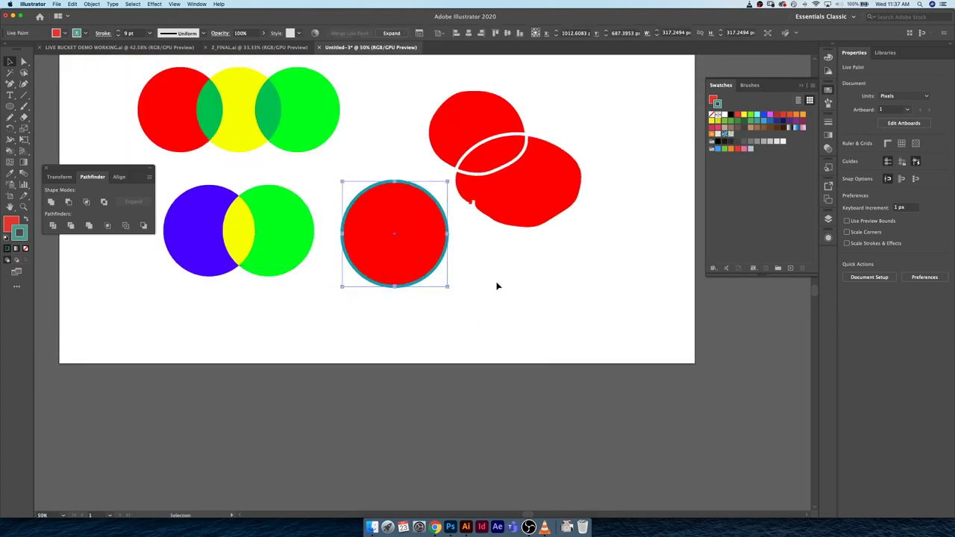
scroll(497, 284, up, 3)
scroll(497, 283, left, 2)
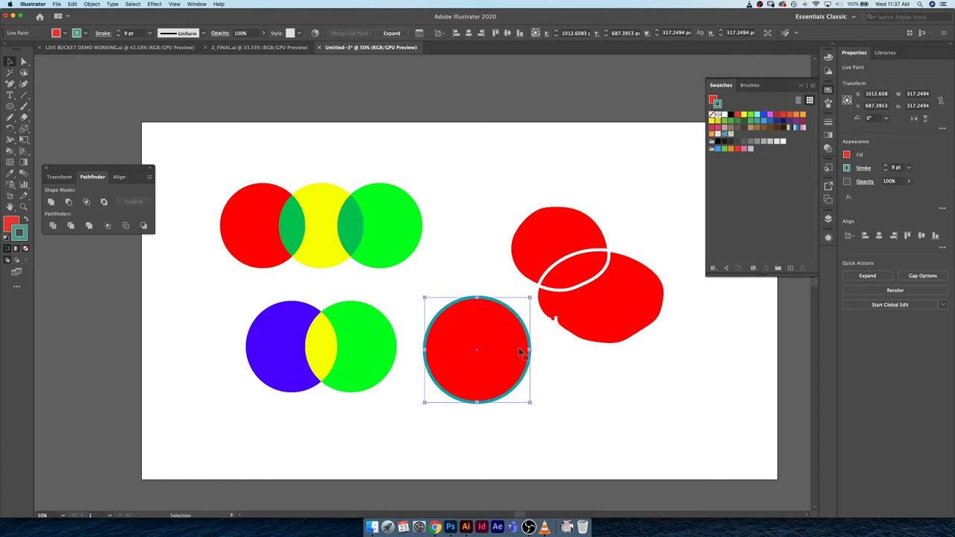
Fill the teal-outlined circle with yellow using Live Paint
key(k)
key(Right)
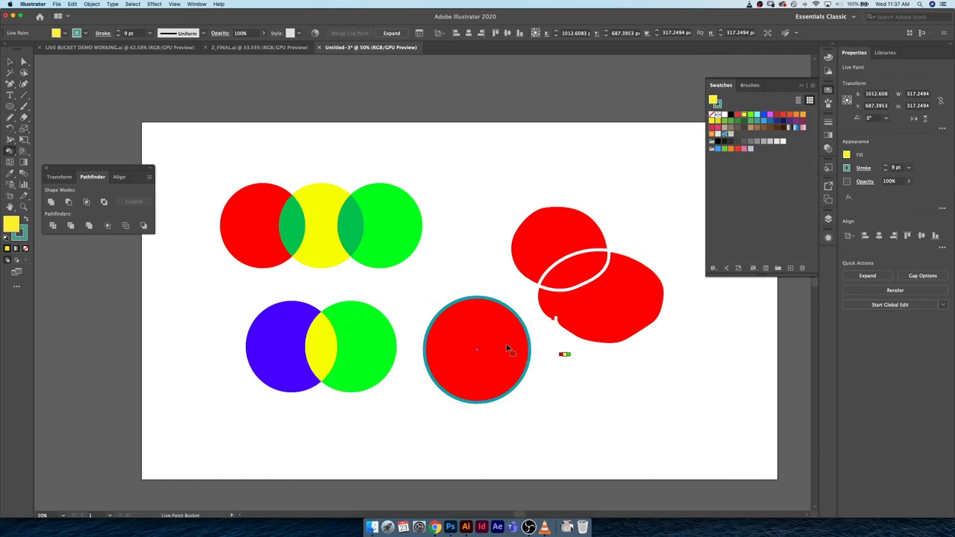
click(492, 326)
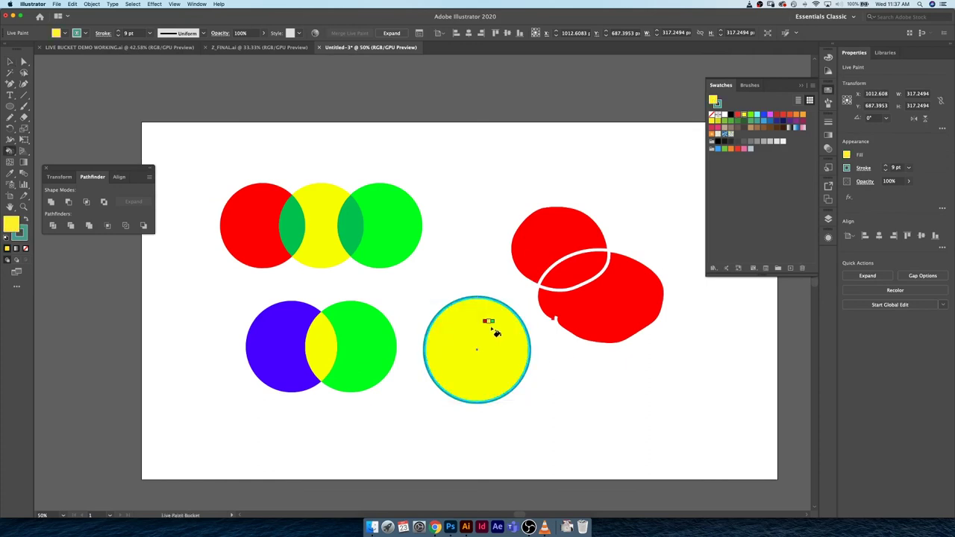
Deselect the circle and select the red freehand loops
key(v)
click(571, 406)
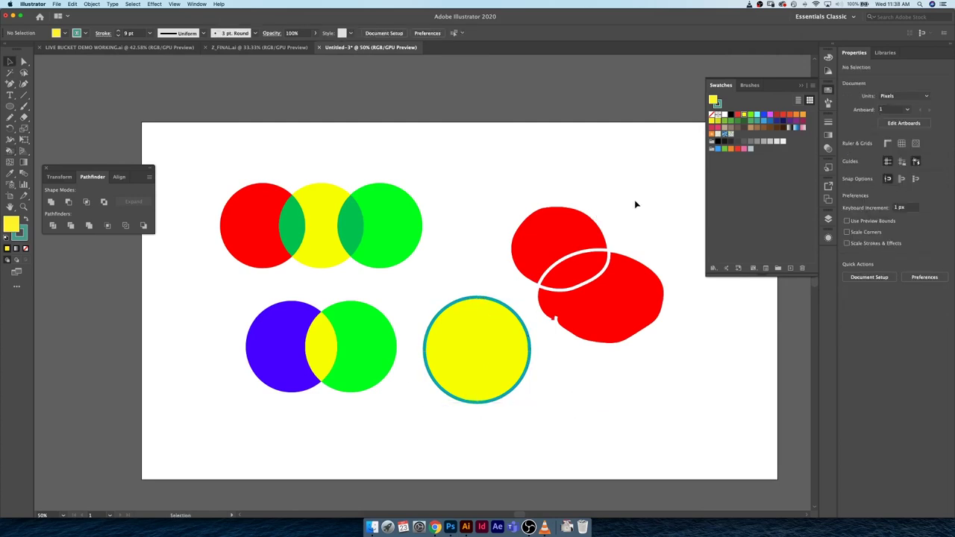
click(585, 314)
Delete the selected red freehand loops from the artboard
key(Delete)
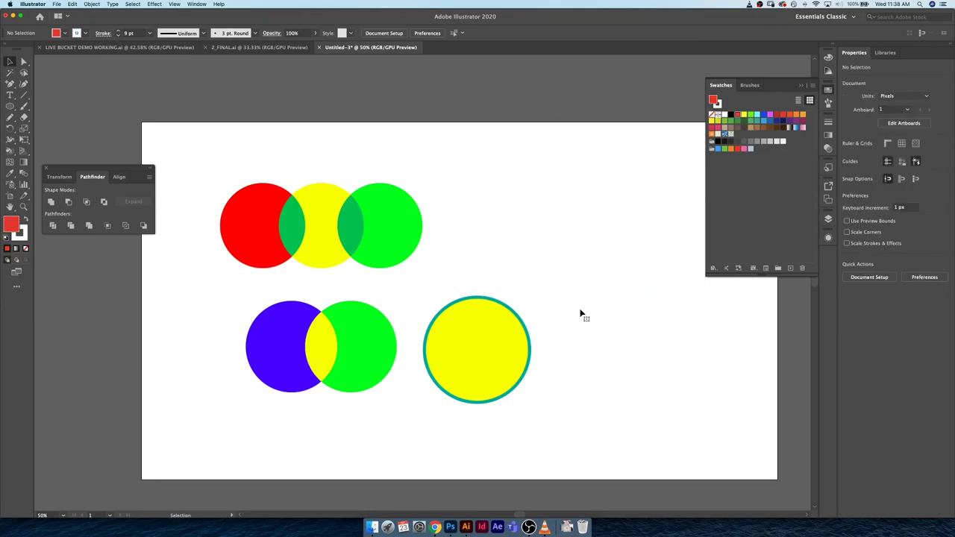